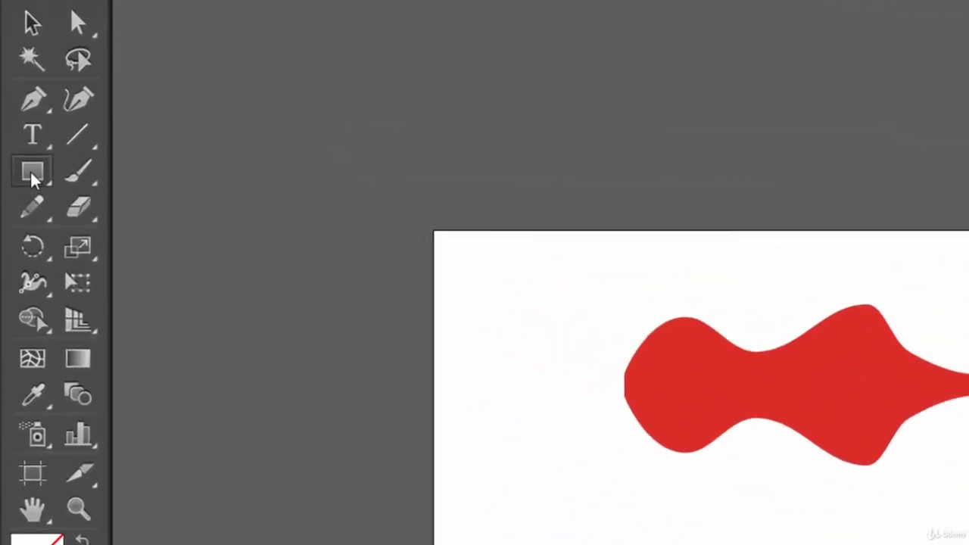
Create a new RGB document with one Letter-size artboard, 612 by 792 pt
click(32, 176)
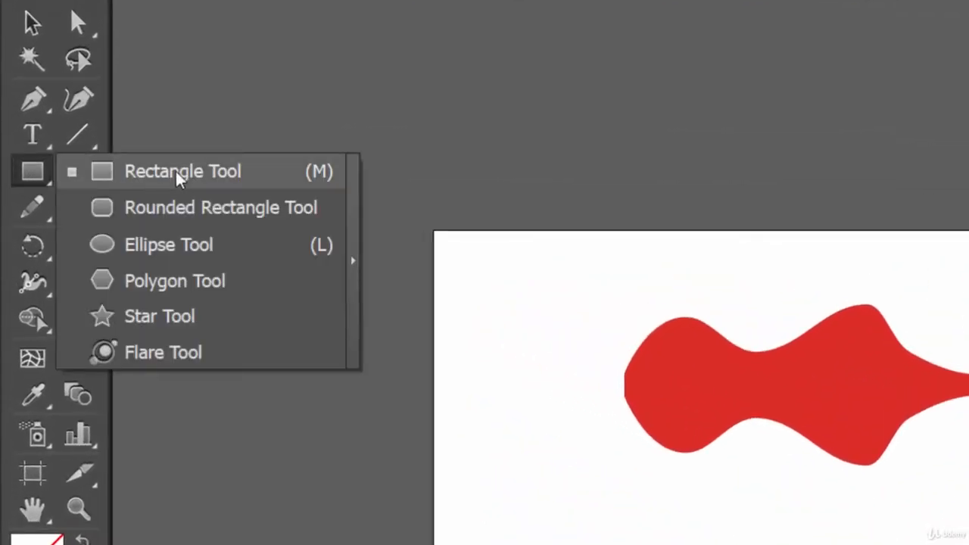
click(236, 174)
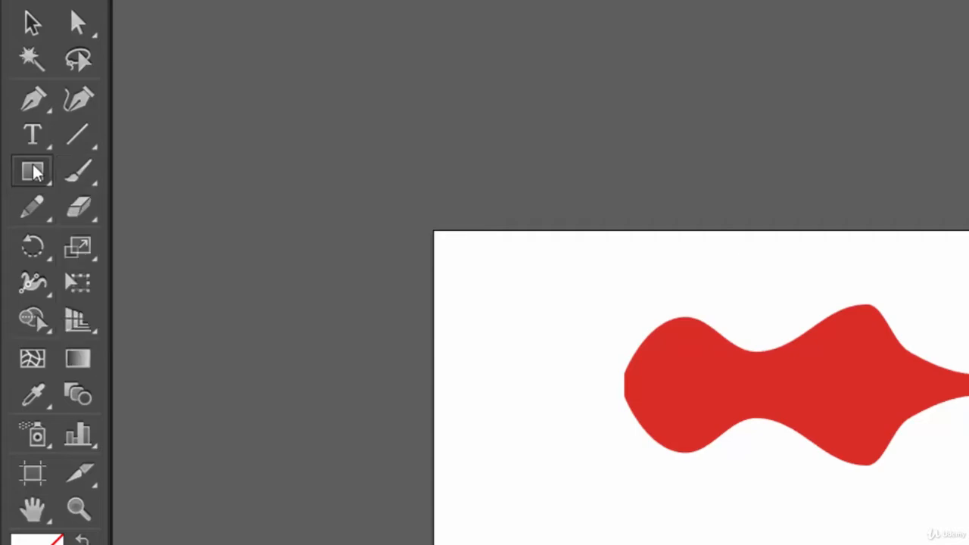
click(83, 19)
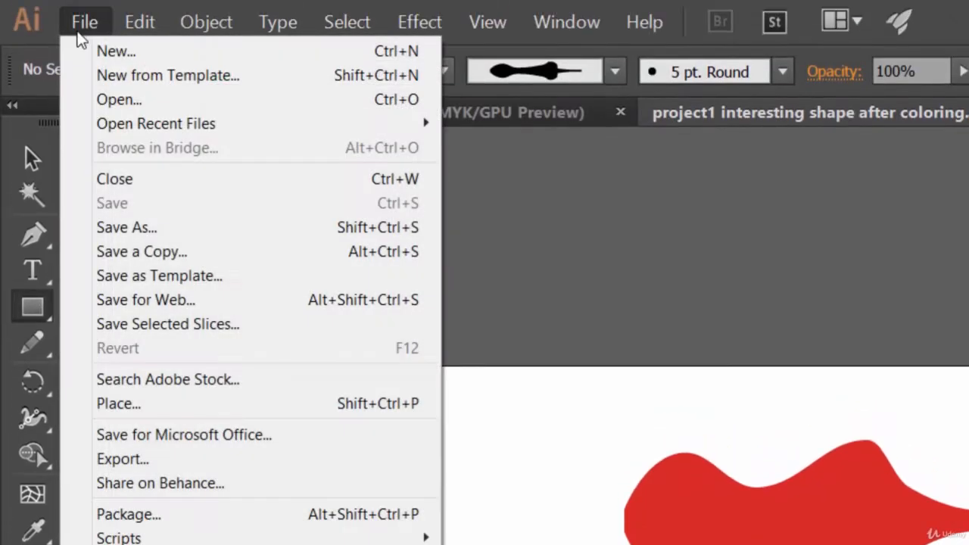
click(114, 51)
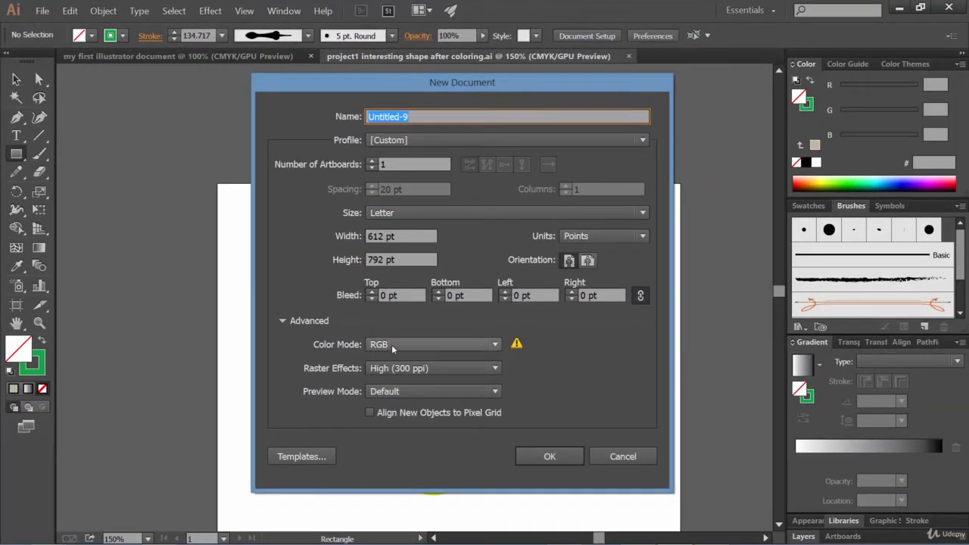
click(553, 457)
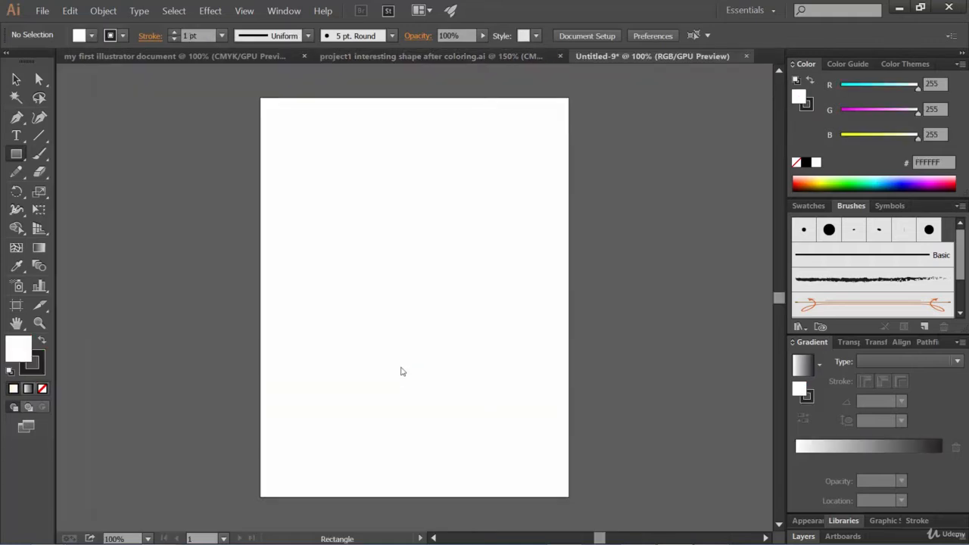
click(17, 154)
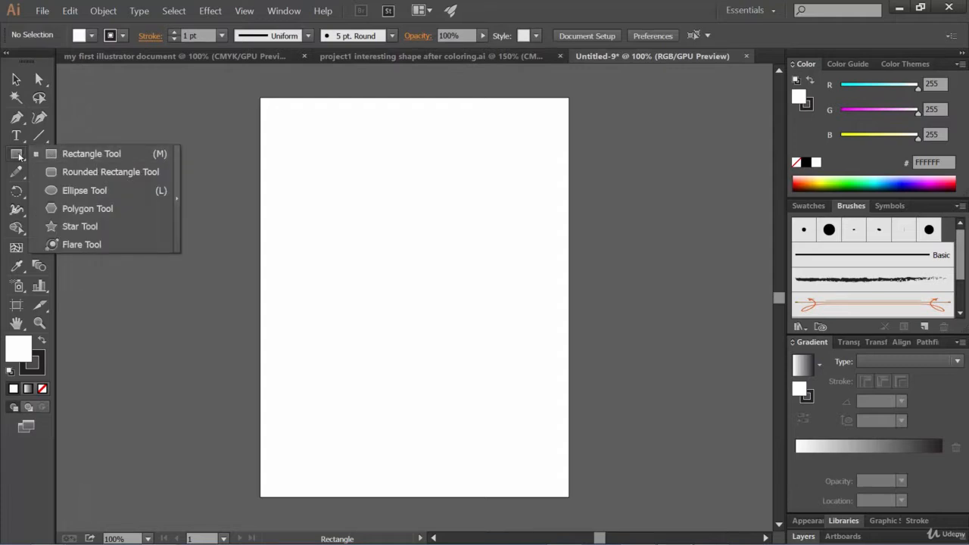
click(18, 155)
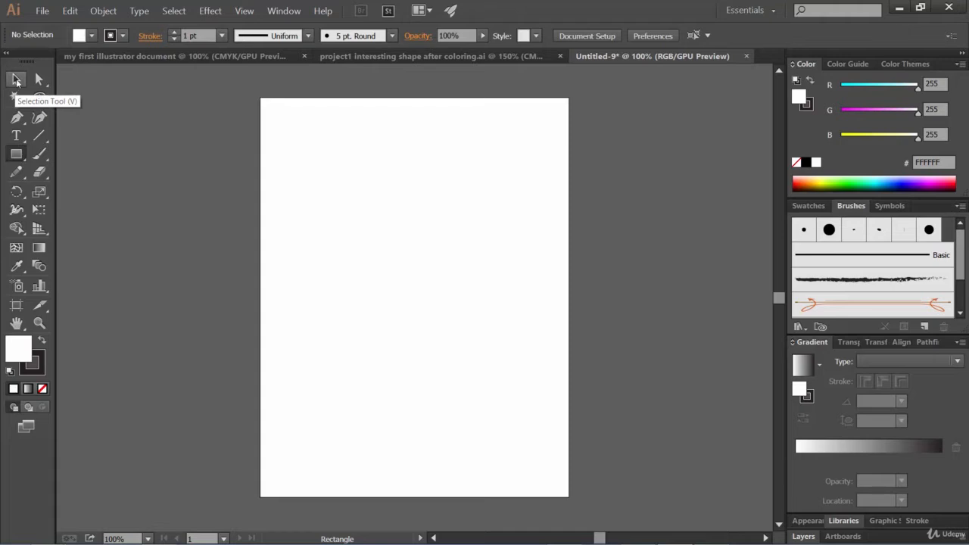
click(16, 79)
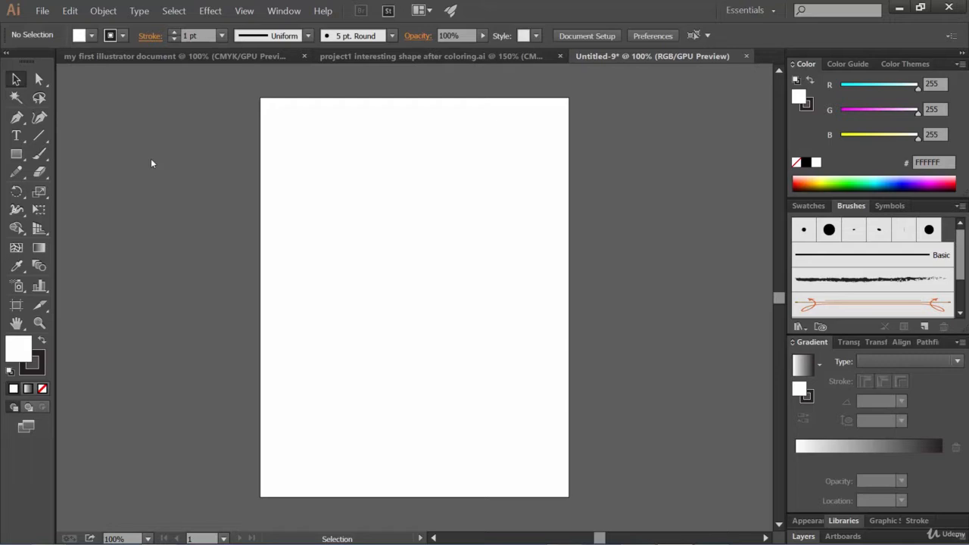
key(m)
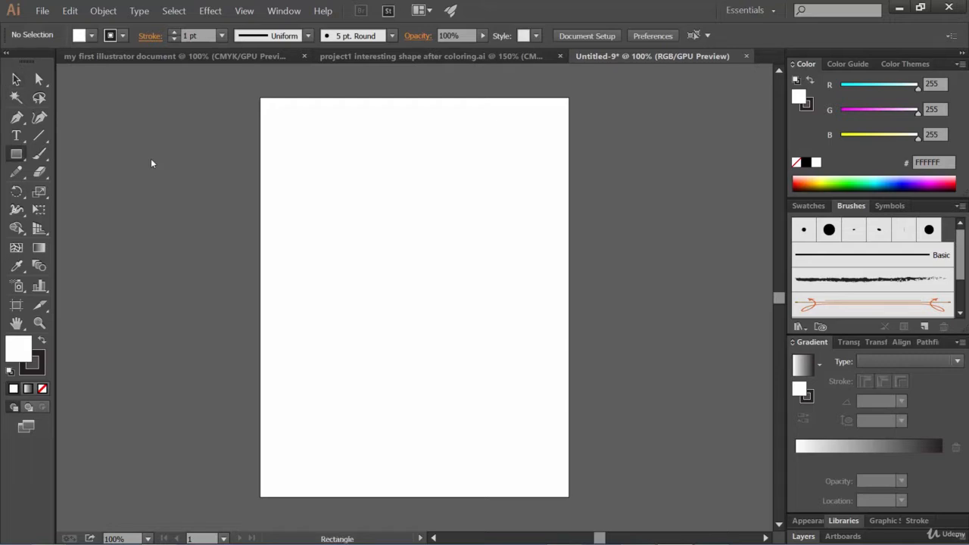
click(15, 80)
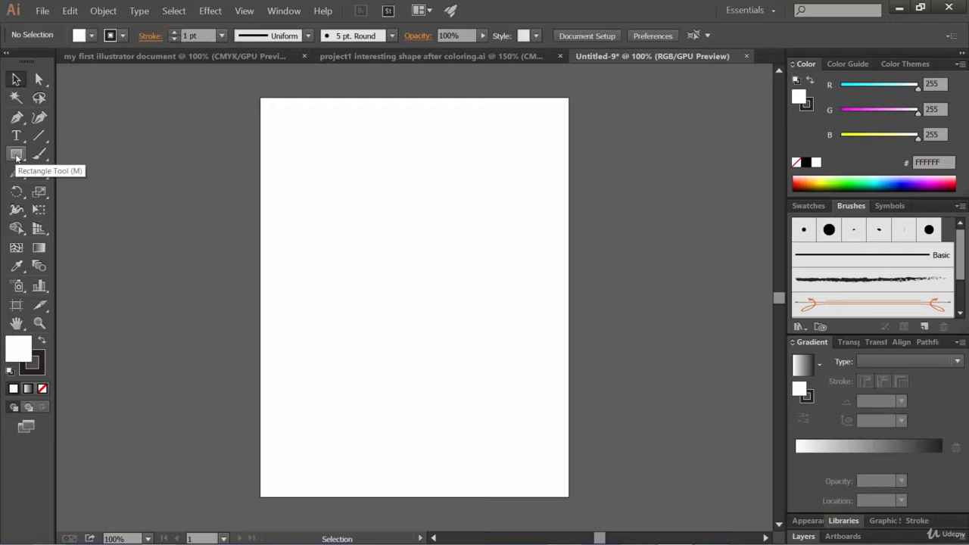
Draw a rectangle about 354 by 218 pt in the upper part of the artboard
click(17, 155)
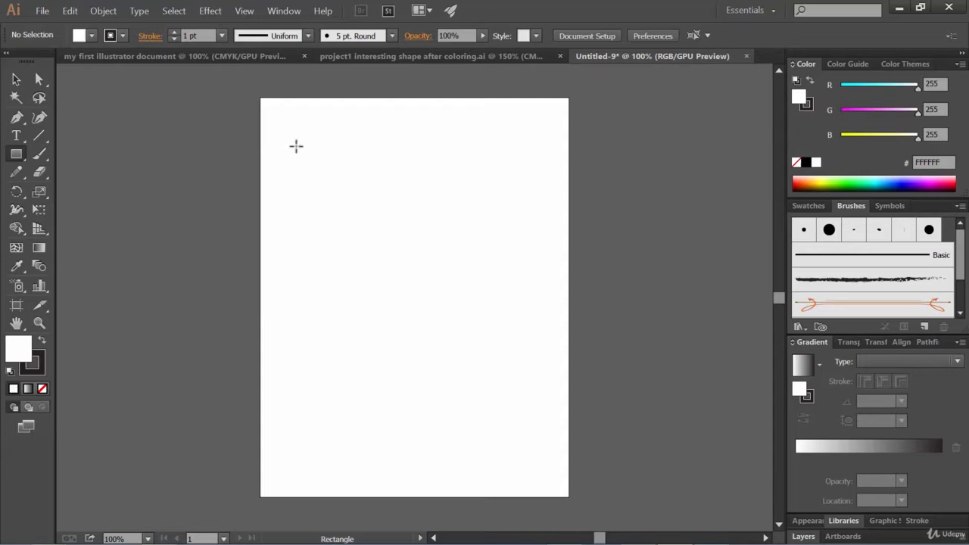
drag(296, 146, 496, 239)
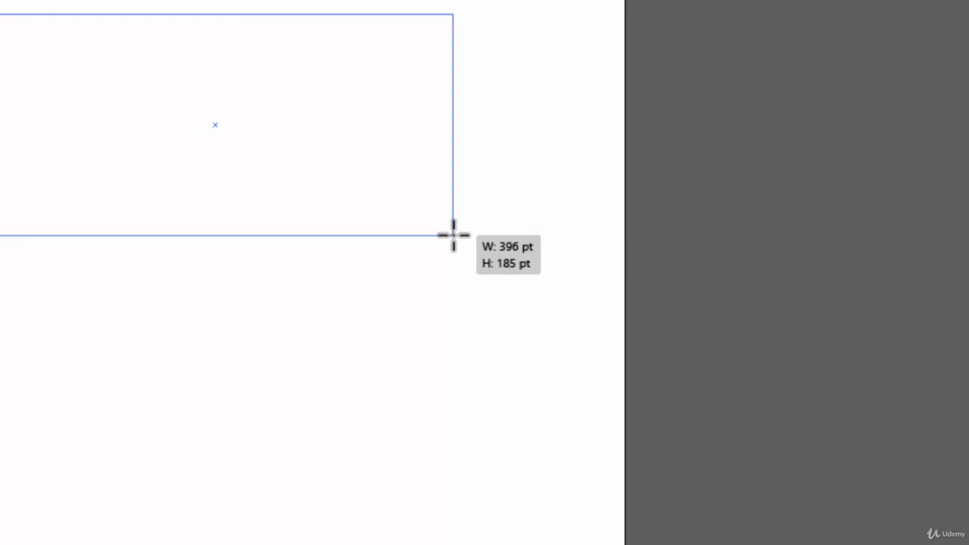
mouse_move(452, 236)
mouse_down()
mouse_move(448, 182)
mouse_move(416, 224)
mouse_move(415, 289)
mouse_up()
drag(486, 238, 402, 276)
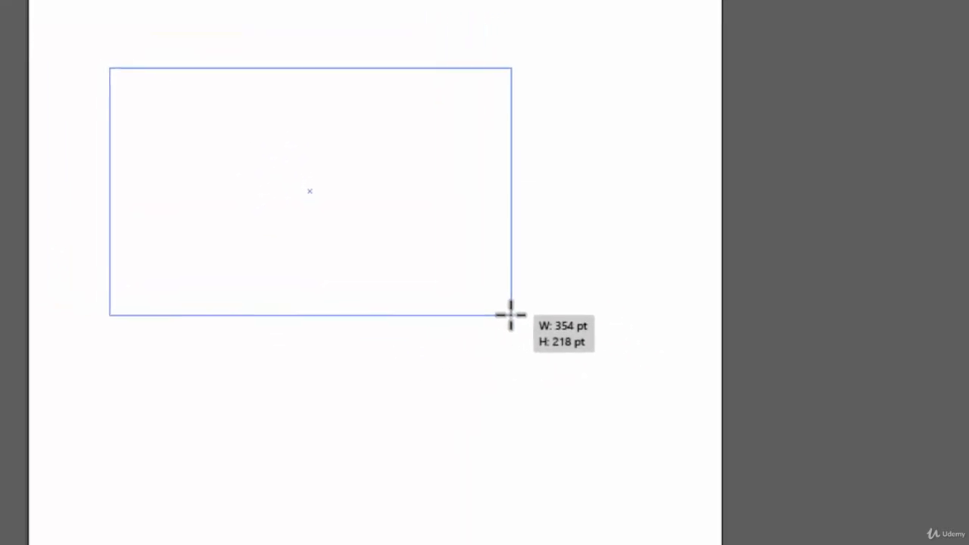
drag(634, 361, 634, 361)
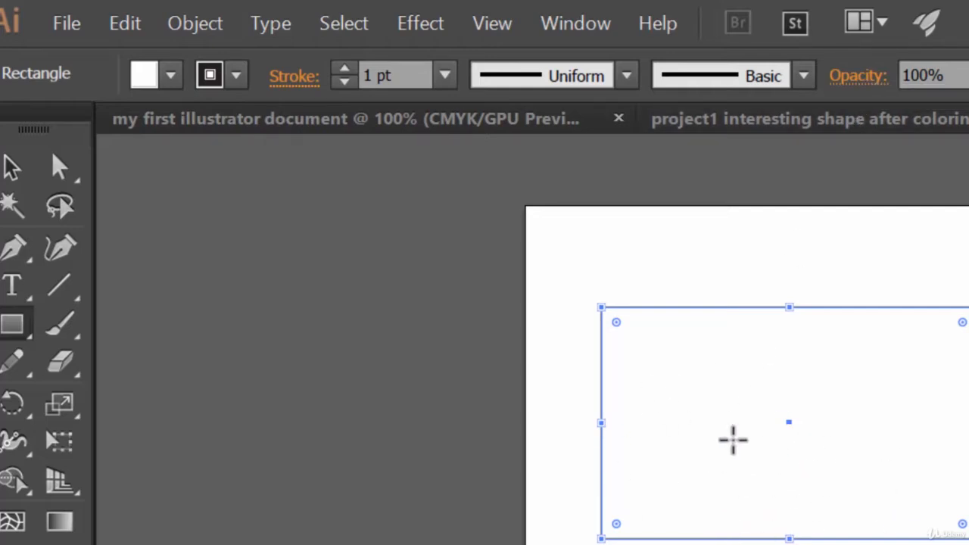
Set the rectangle's stroke weight to 14 pt and its stroke colour to orange
click(345, 69)
click(345, 70)
click(344, 70)
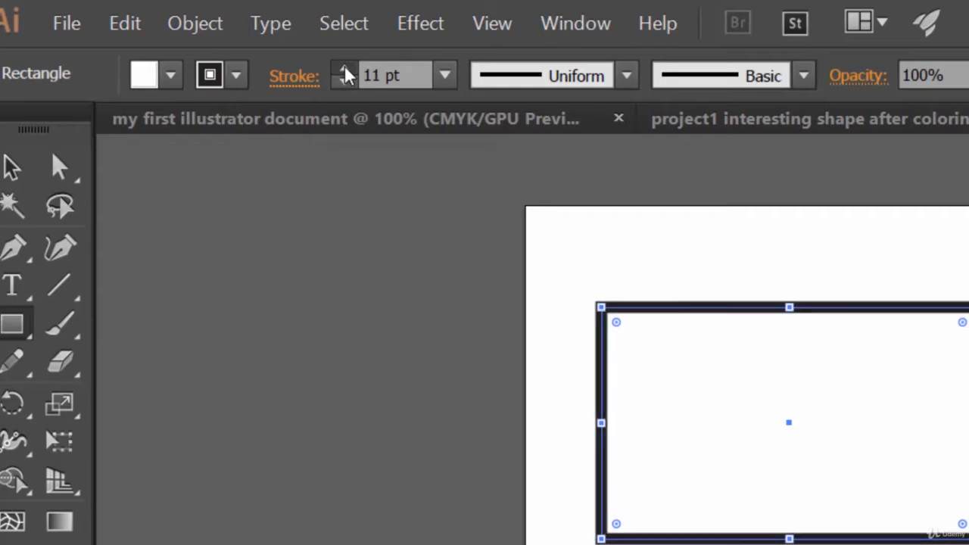
click(344, 70)
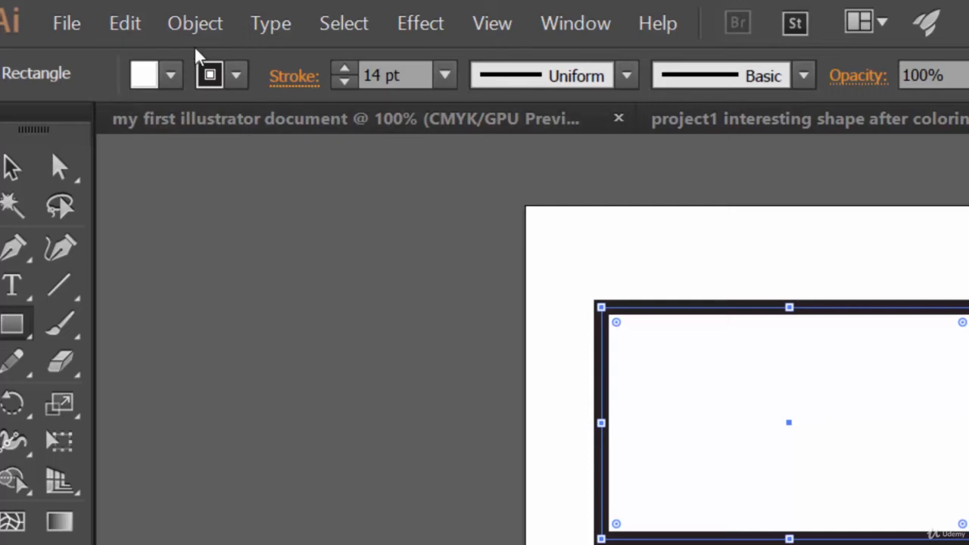
click(236, 82)
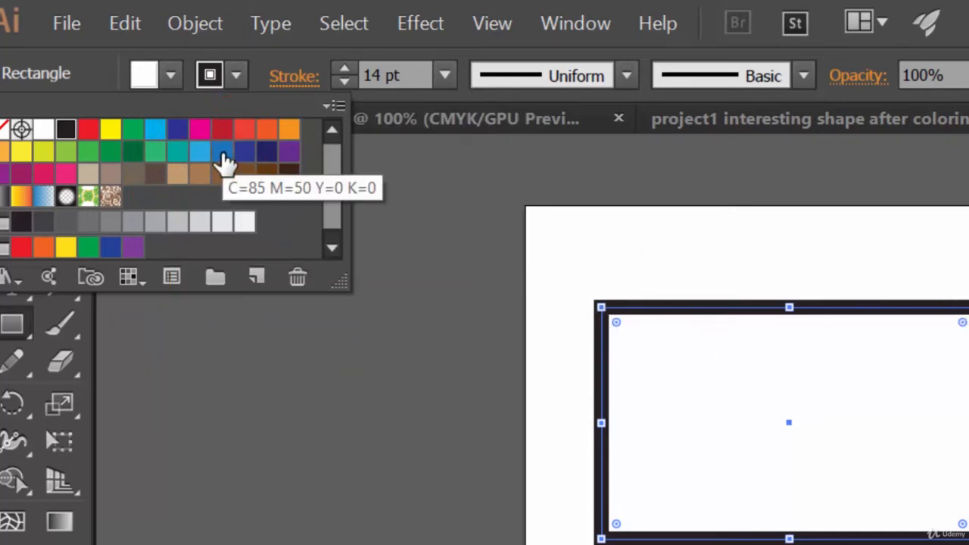
click(267, 130)
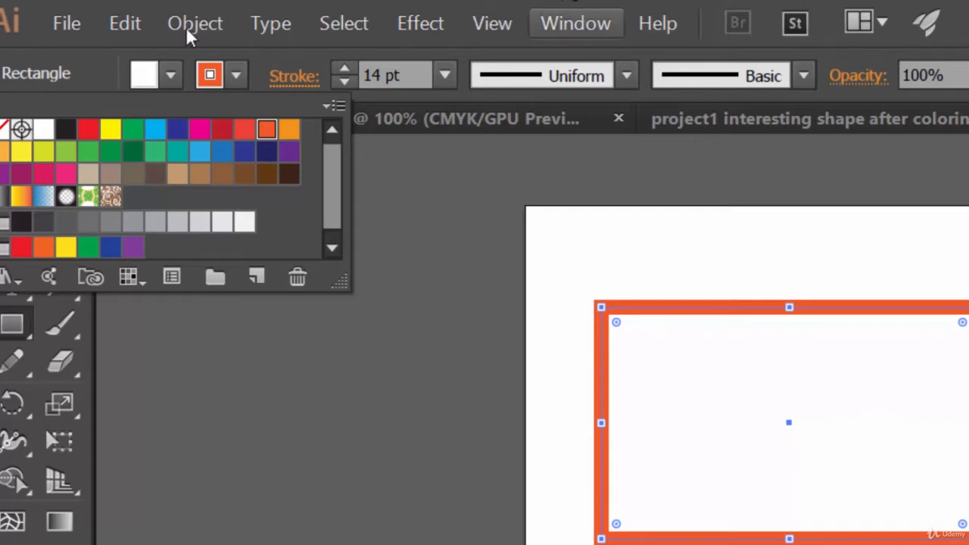
Fill the rectangle with a medium gray swatch
click(167, 83)
click(136, 82)
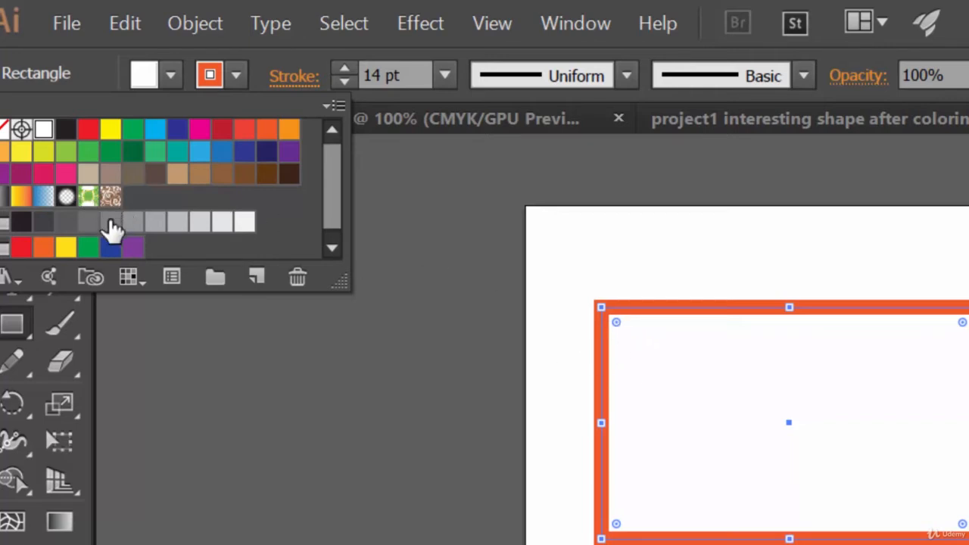
click(112, 217)
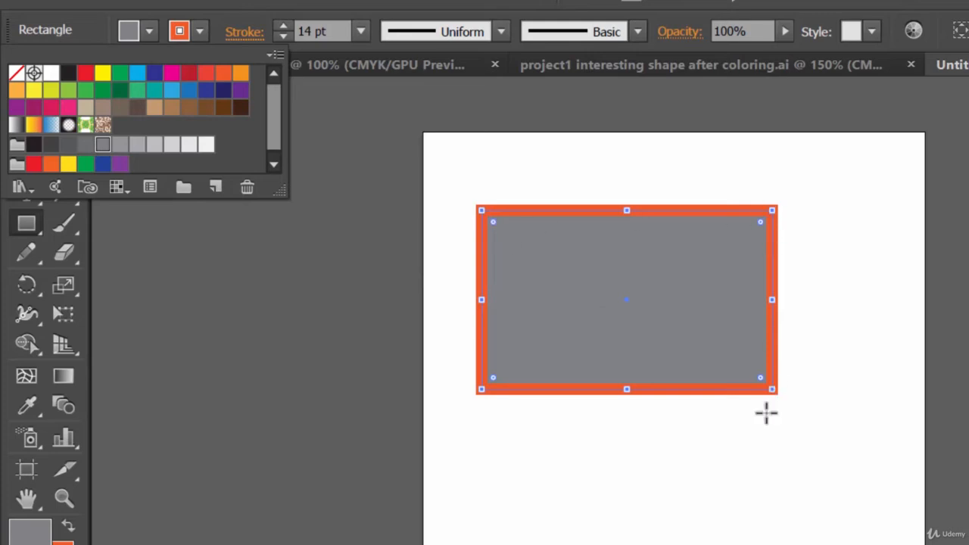
Set both the fill and the stroke of the rectangle to None
click(15, 76)
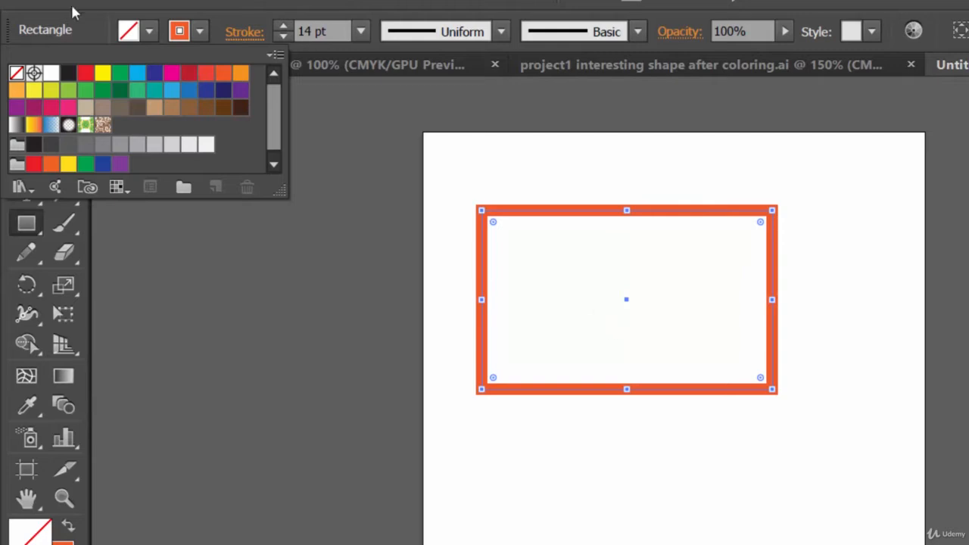
click(201, 33)
click(202, 33)
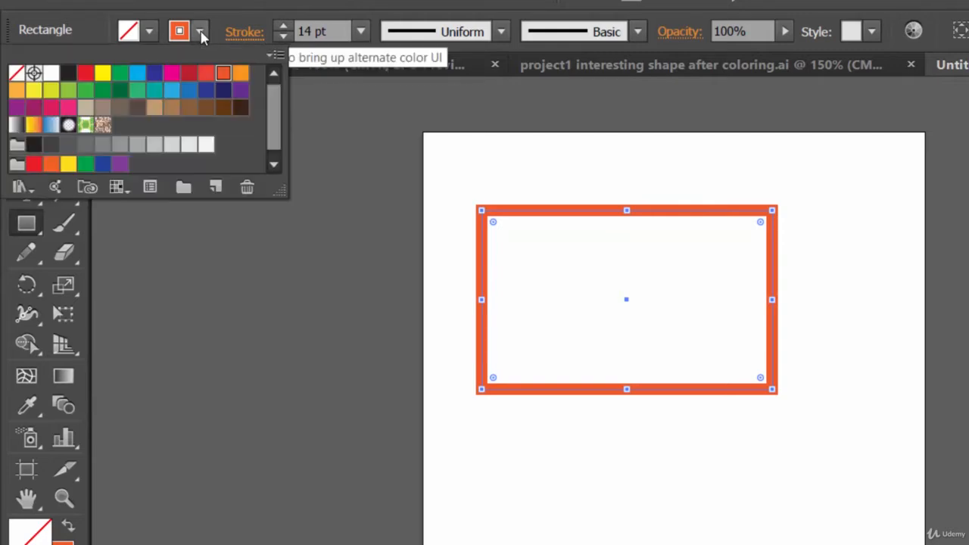
click(17, 76)
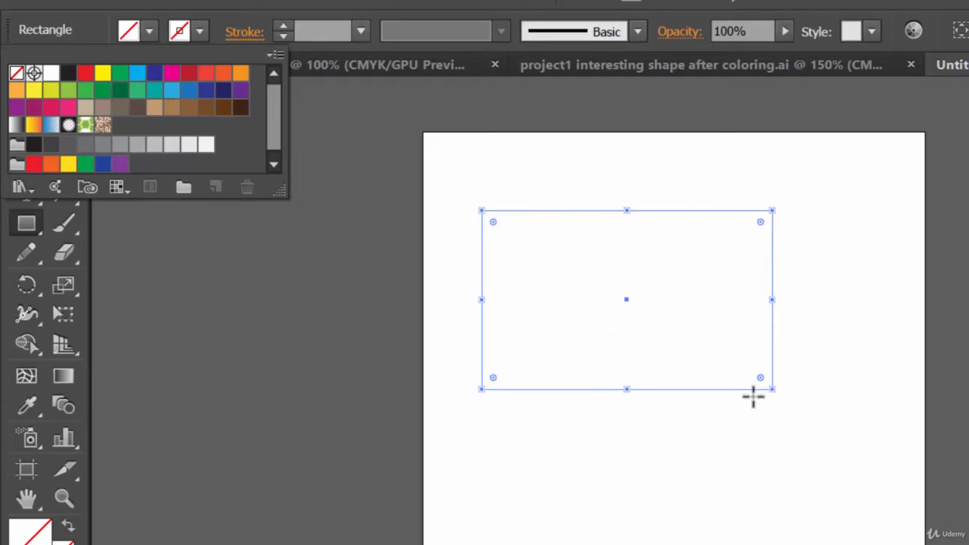
click(686, 4)
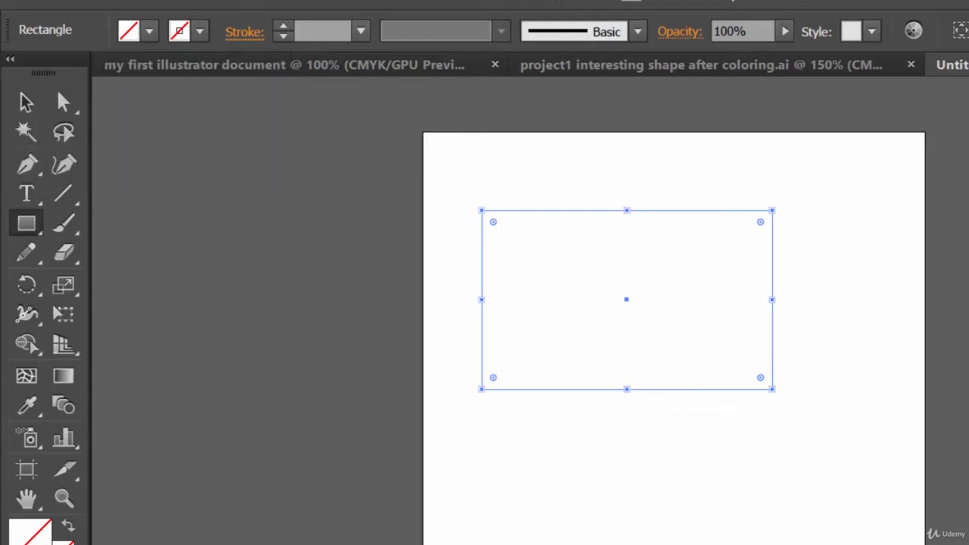
Deselect the rectangle, reselect it by selecting all artwork, and hide the bounding box
click(27, 106)
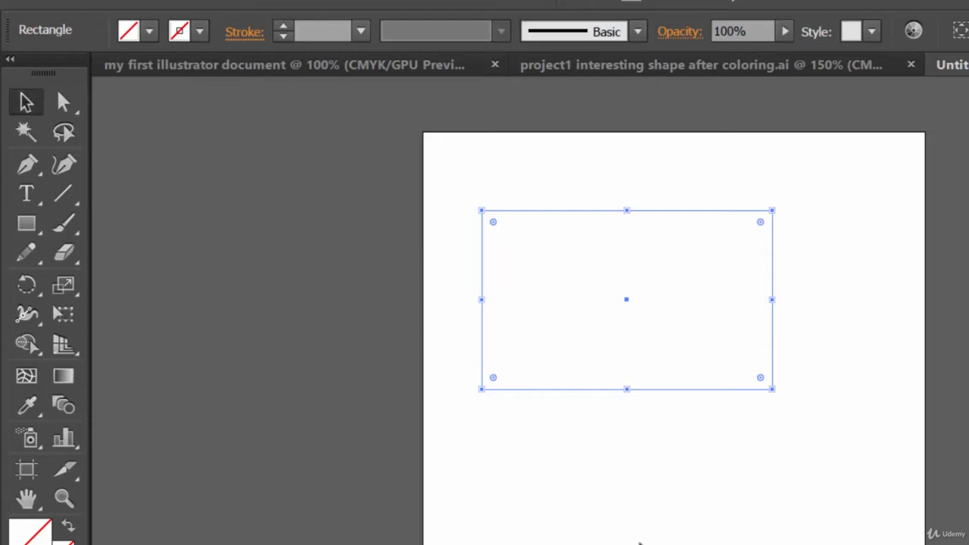
click(603, 536)
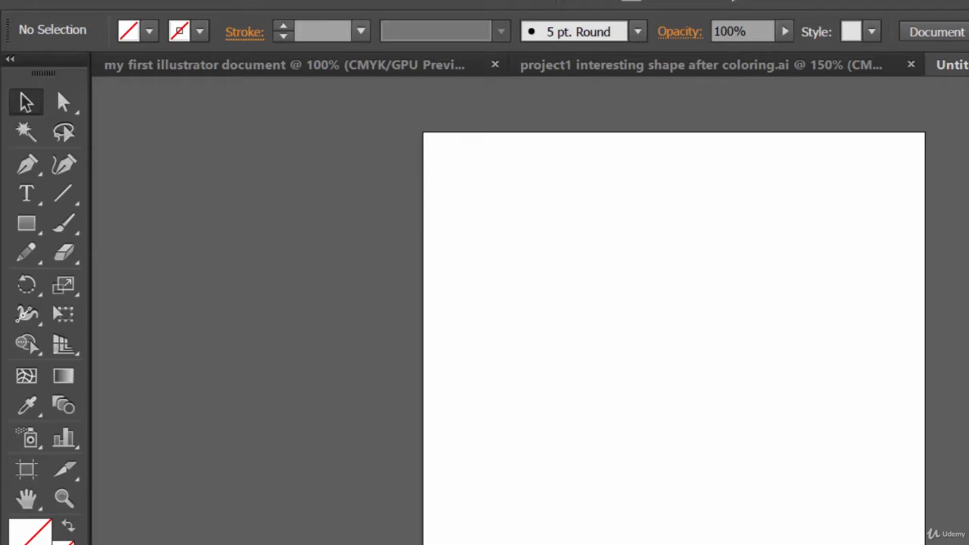
key(ctrl+a)
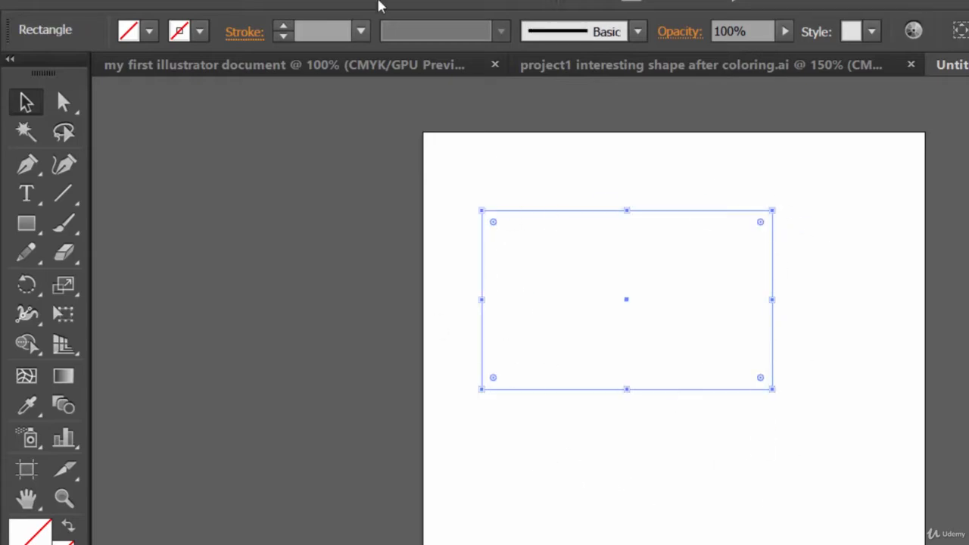
click(406, 2)
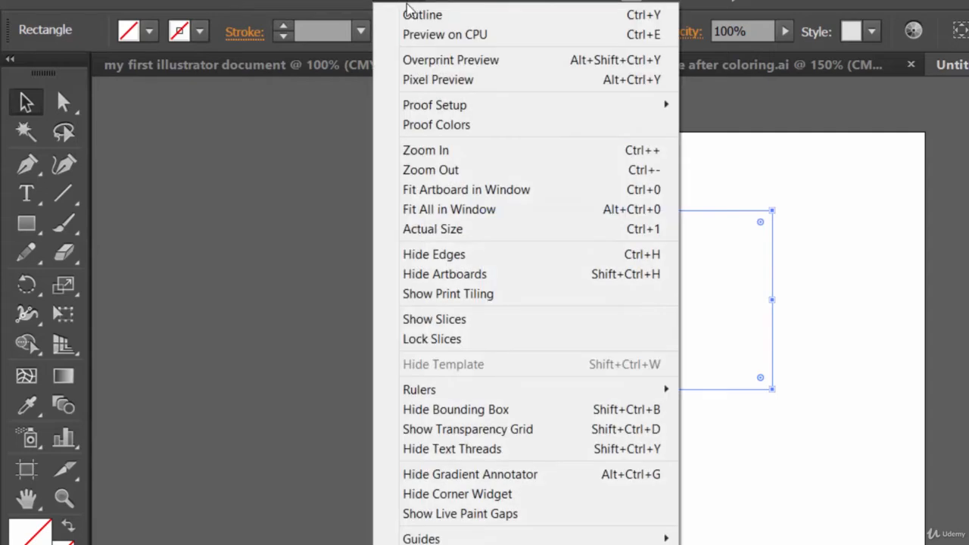
click(461, 410)
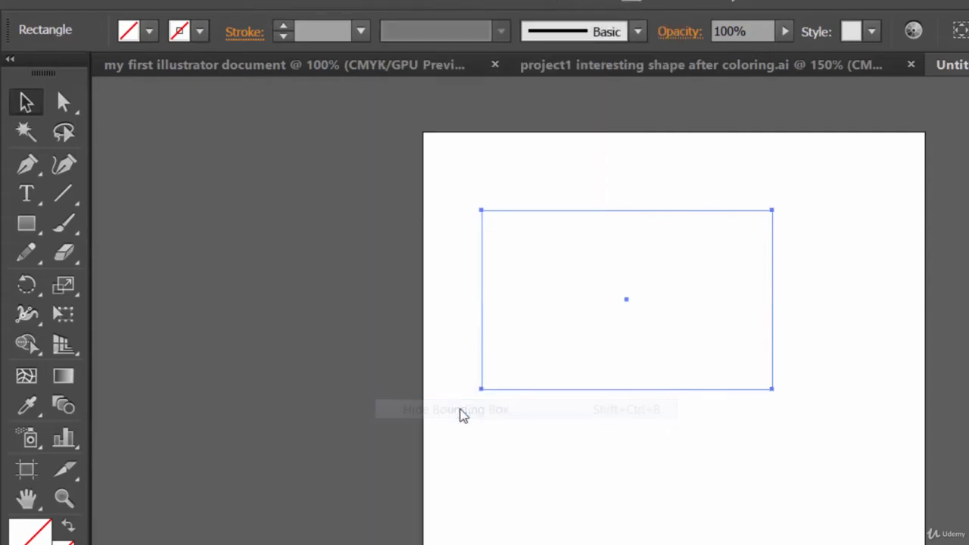
Try to resize the rectangle from its upper-right corner with the bounding box hidden, and undo the change
click(754, 235)
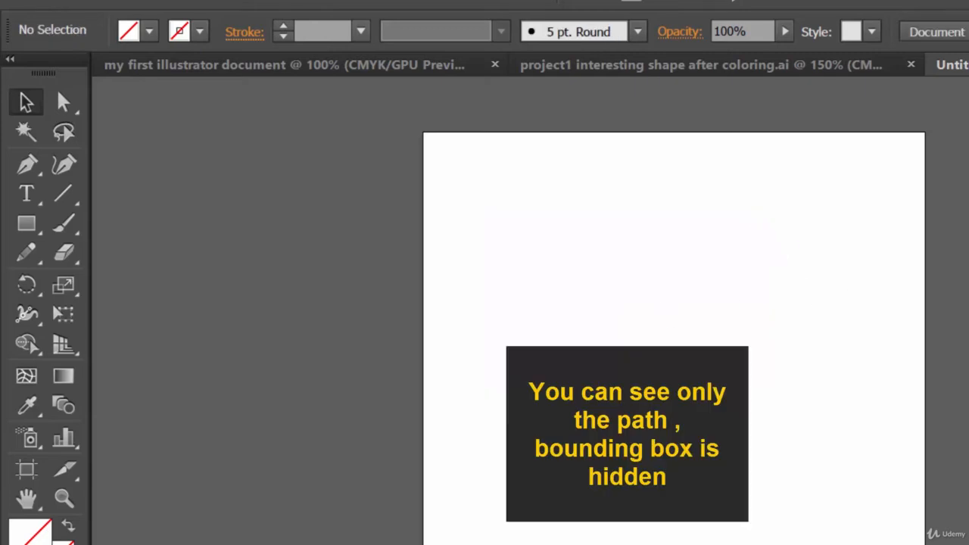
click(627, 389)
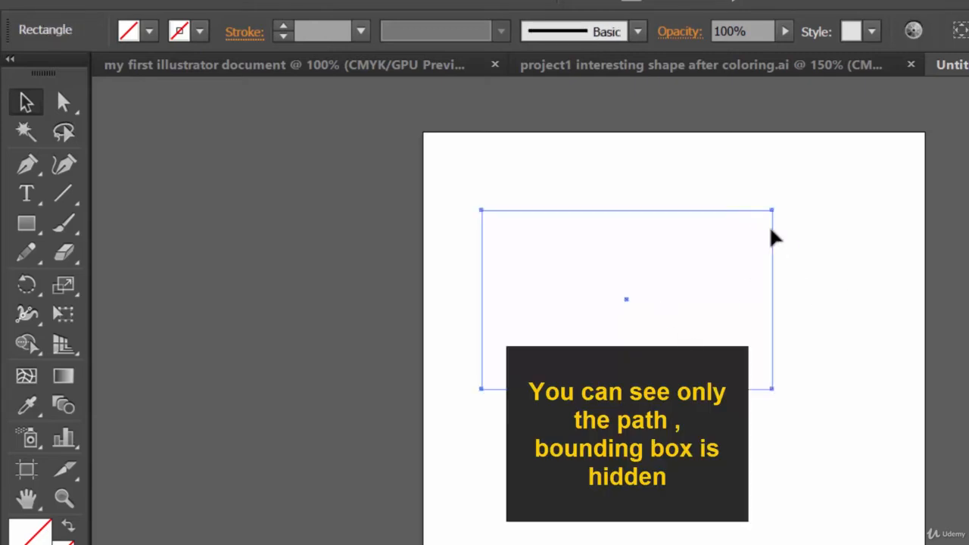
drag(771, 211, 813, 190)
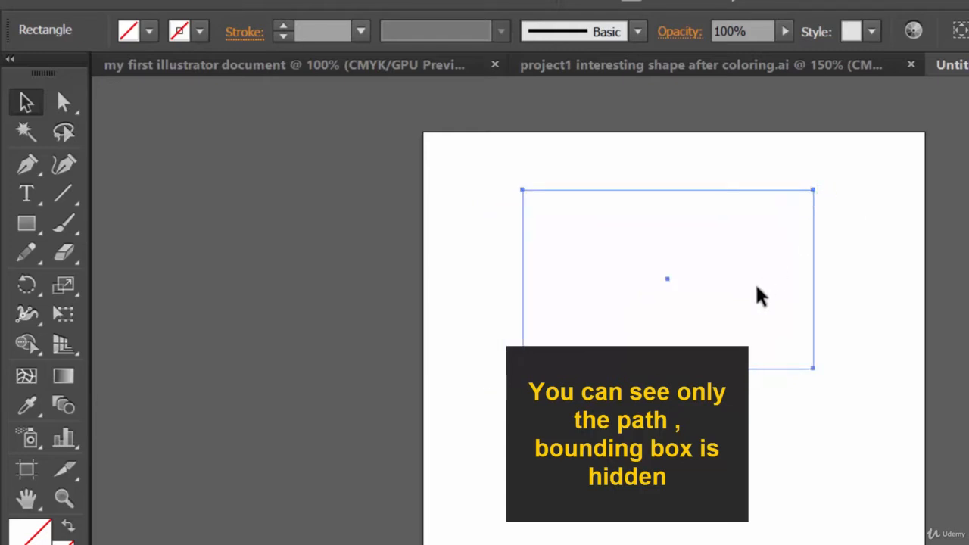
key(ctrl+z)
Give the rectangle's path an orange stroke
click(200, 34)
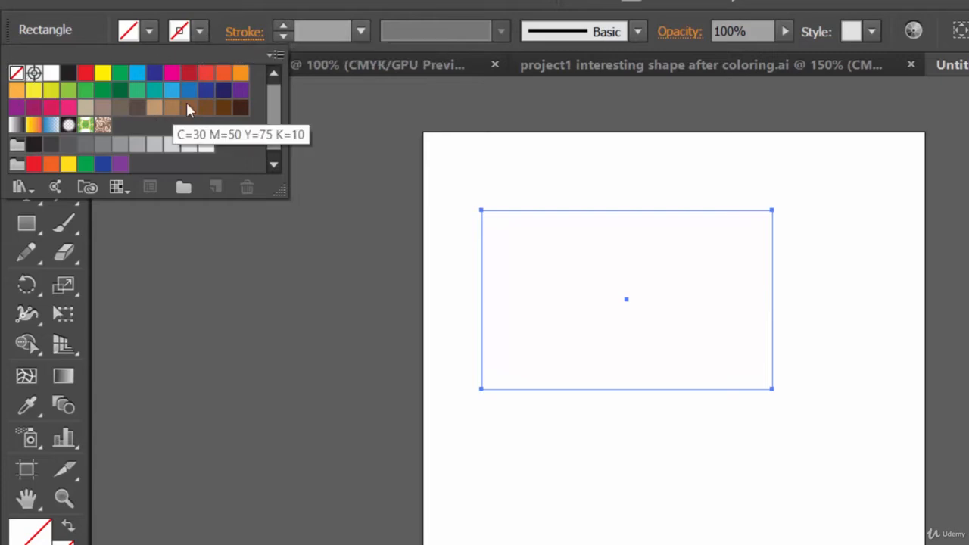
click(224, 72)
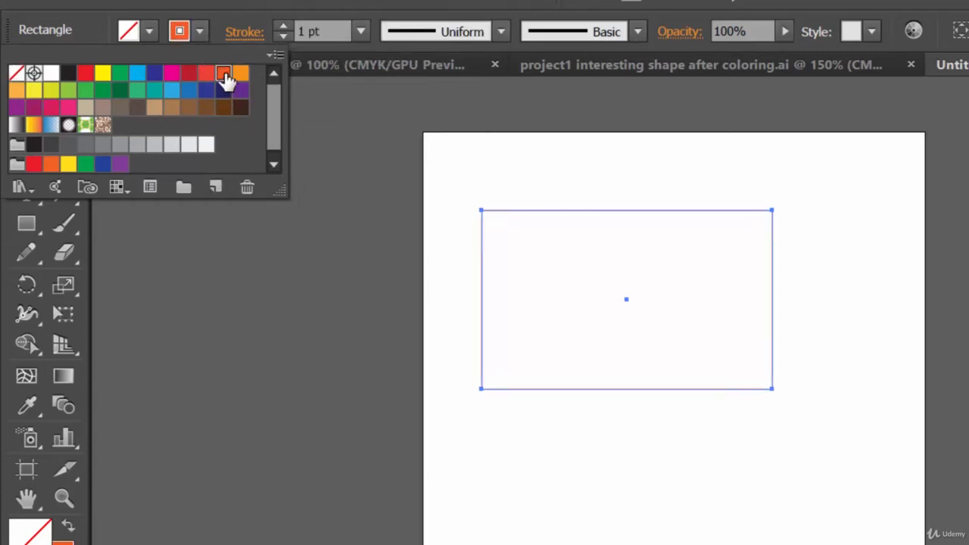
click(421, 50)
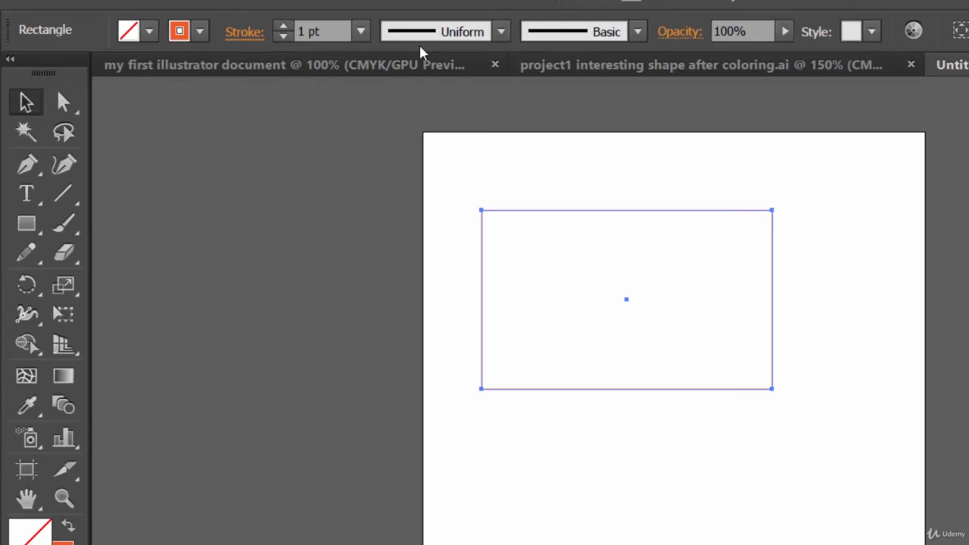
Set the rectangle's stroke weight to 10 pt
click(284, 29)
click(283, 29)
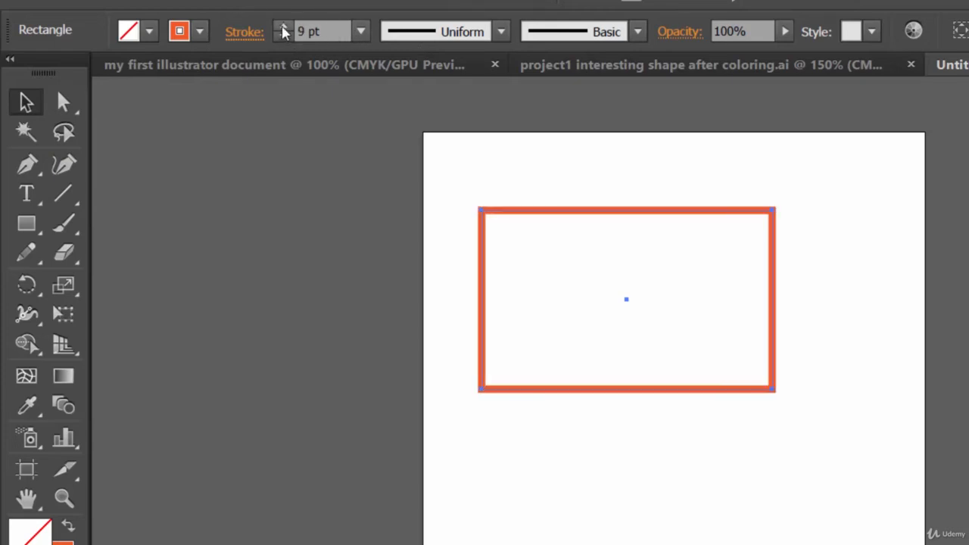
click(284, 29)
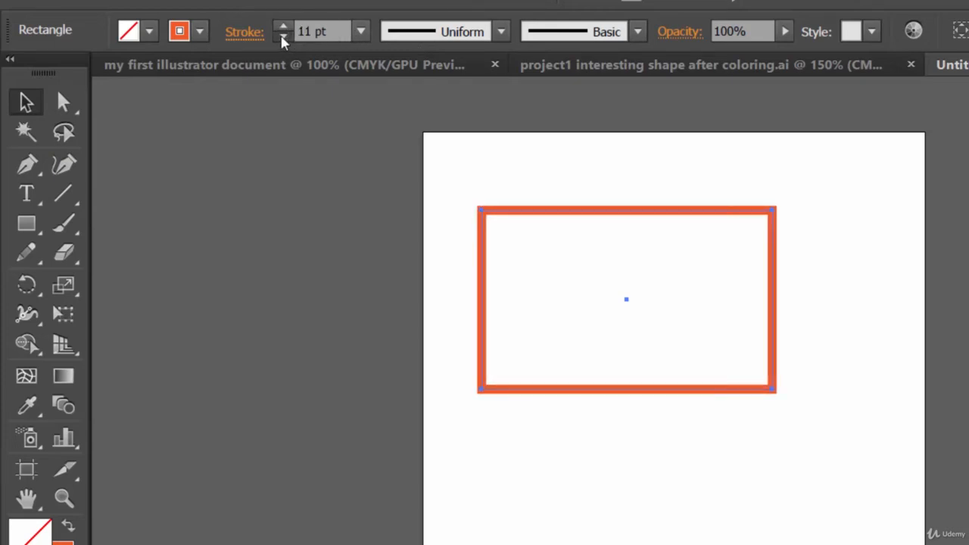
click(283, 37)
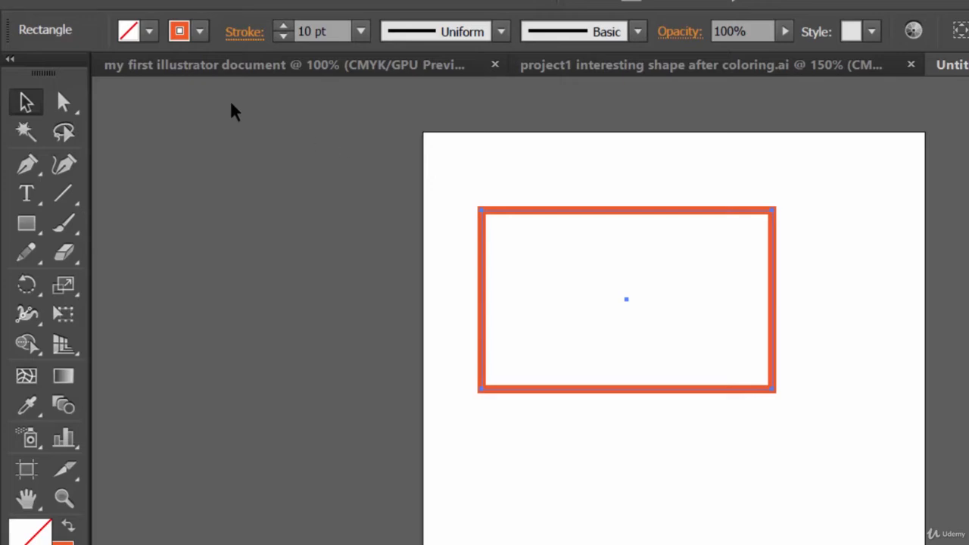
Fill the rectangle with a medium-dark gray from the grayscale swatches
click(150, 34)
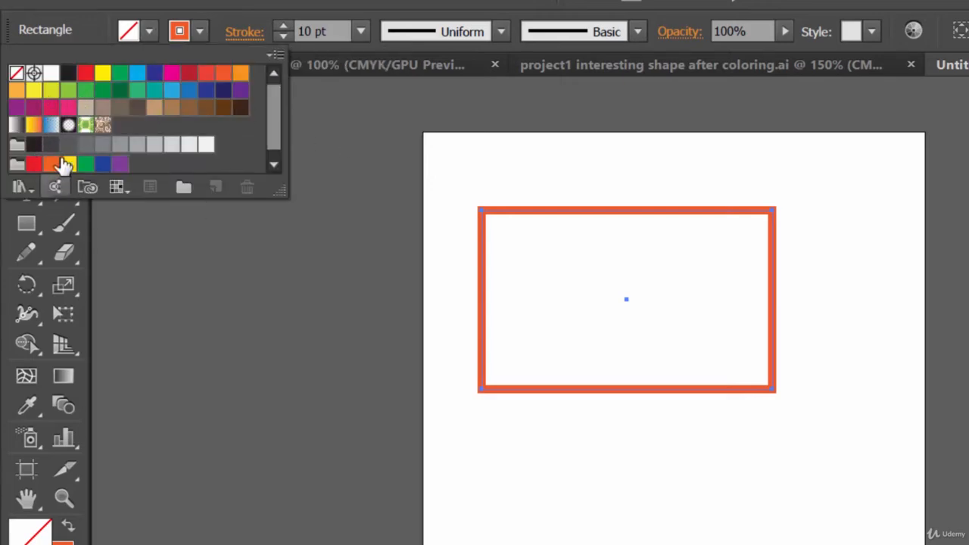
click(86, 144)
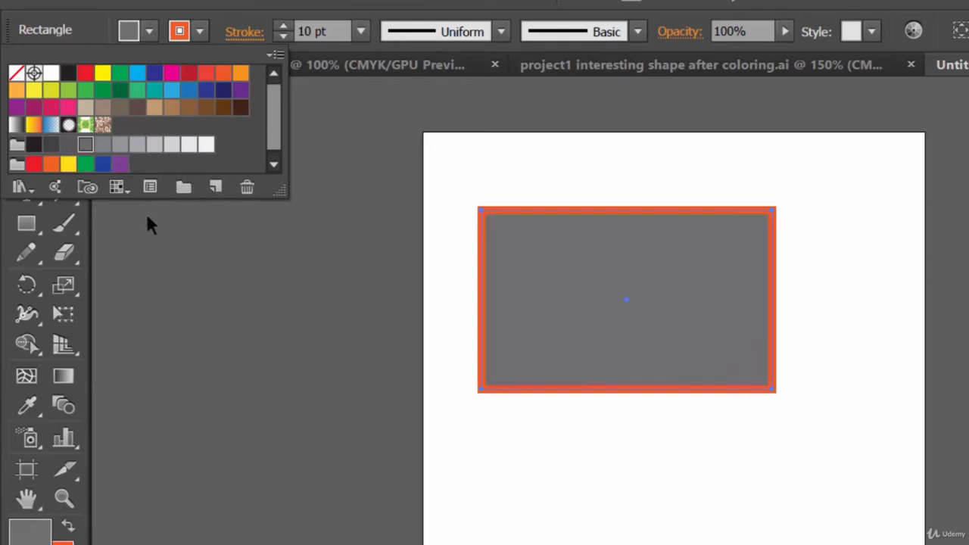
key(Escape)
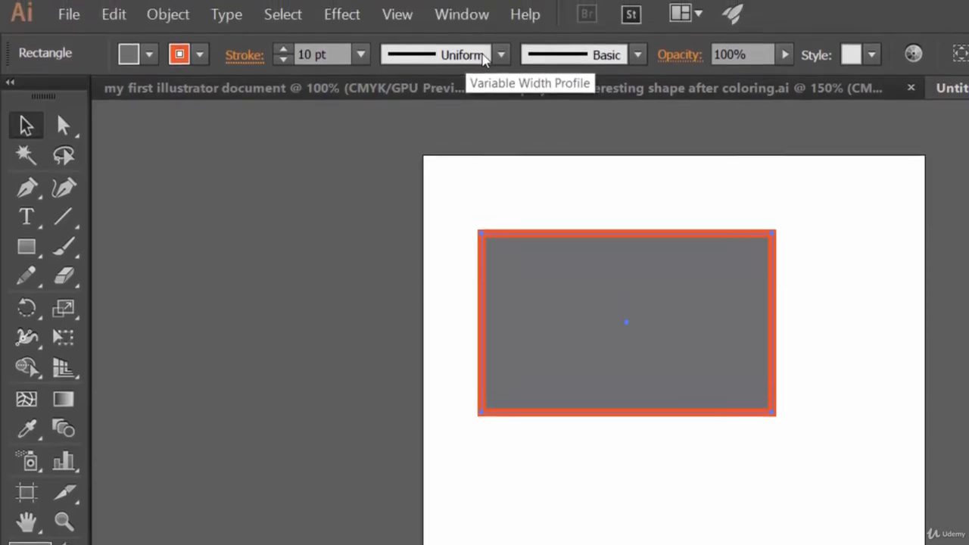
Try Width Profile 1, Width Profile 3 and Width Profile 4 in turn on the rectangle's stroke
click(485, 60)
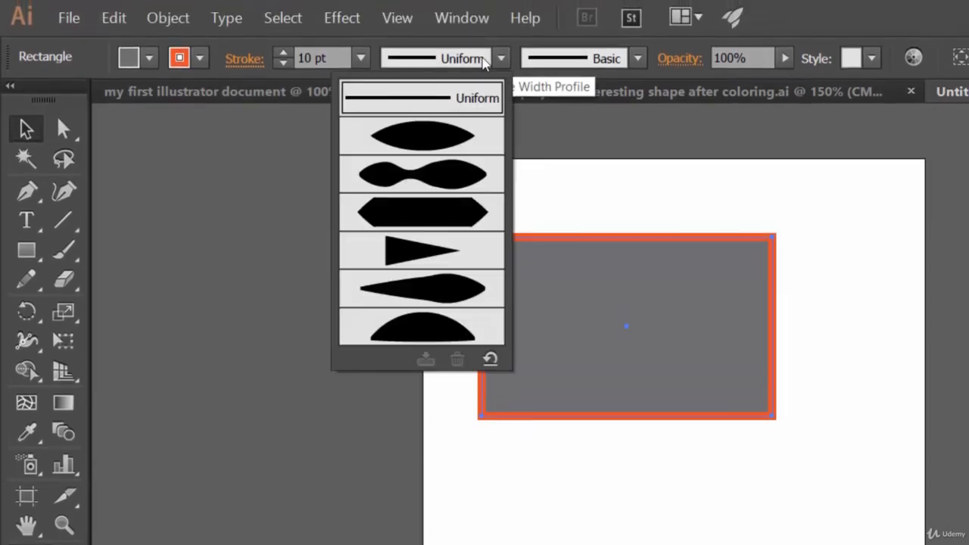
click(433, 143)
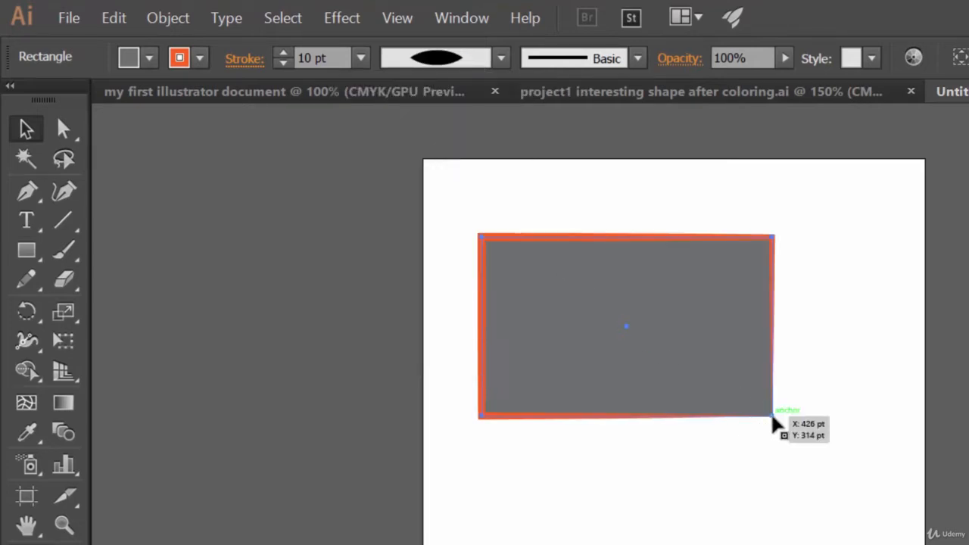
click(497, 59)
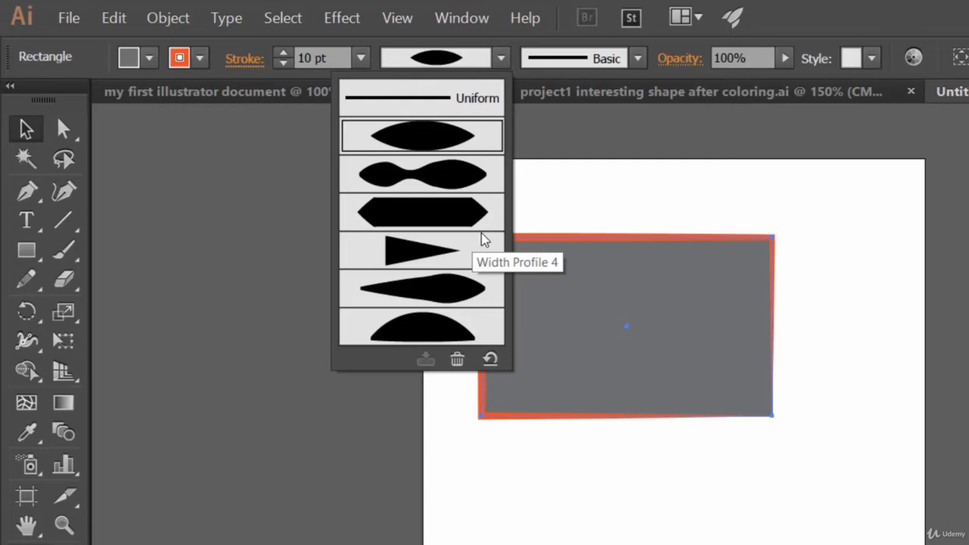
click(477, 201)
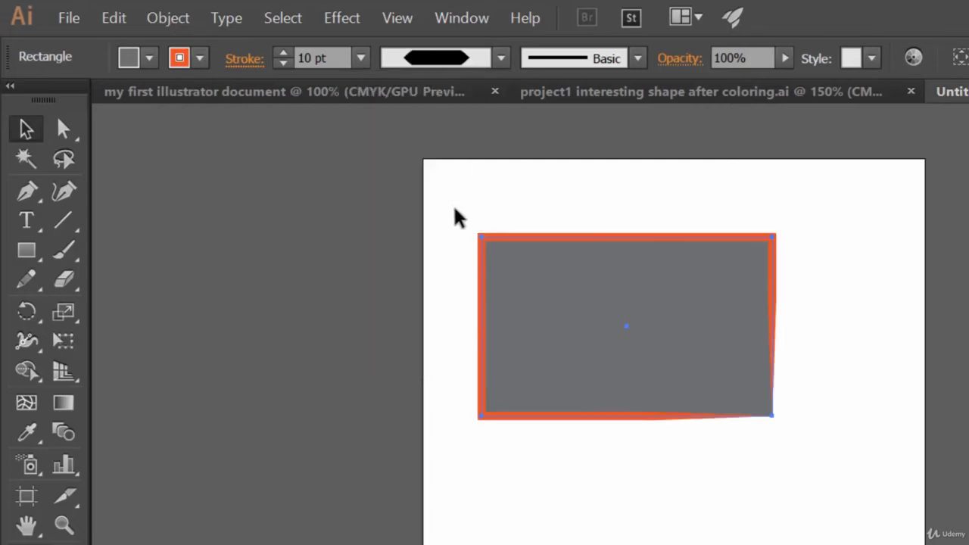
click(501, 59)
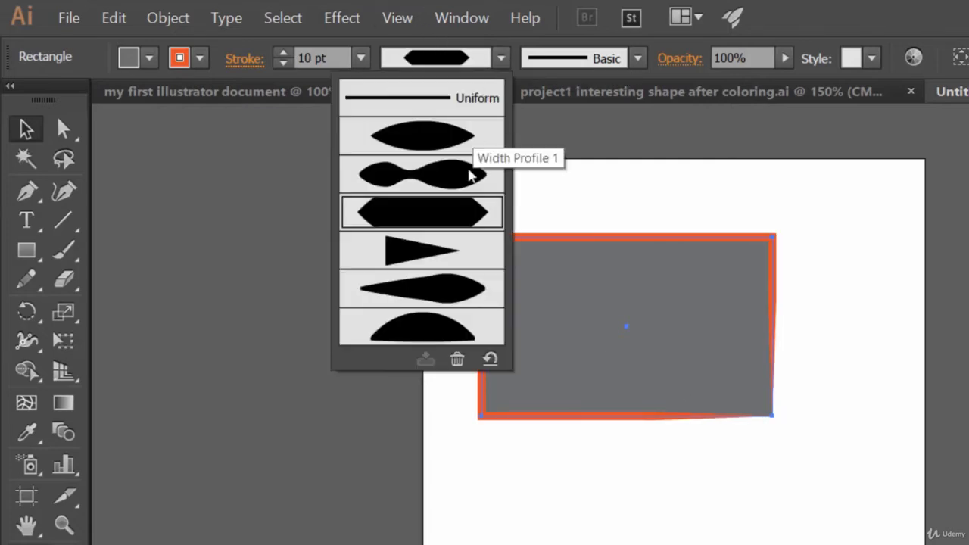
click(429, 262)
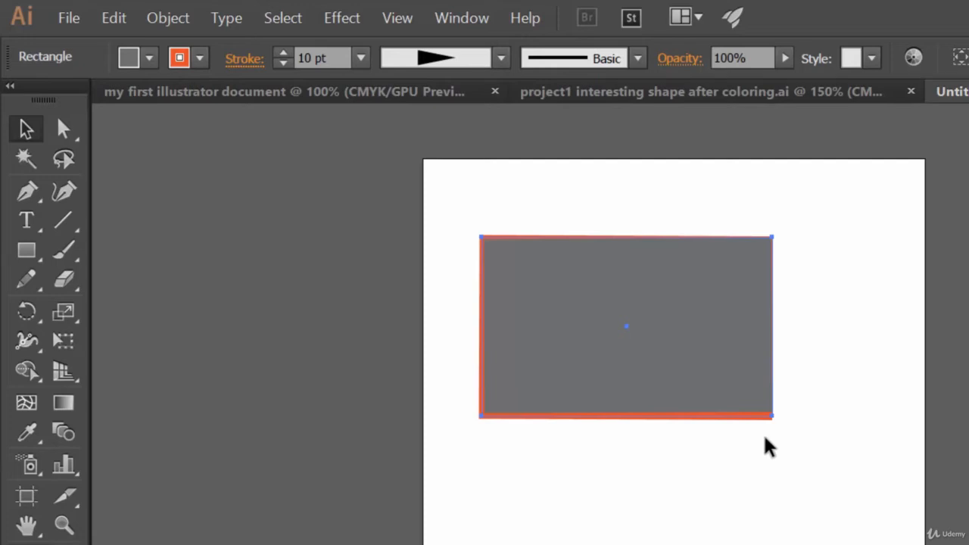
Draw a straight horizontal line below the rectangle and set its stroke weight to 27 pt
click(63, 219)
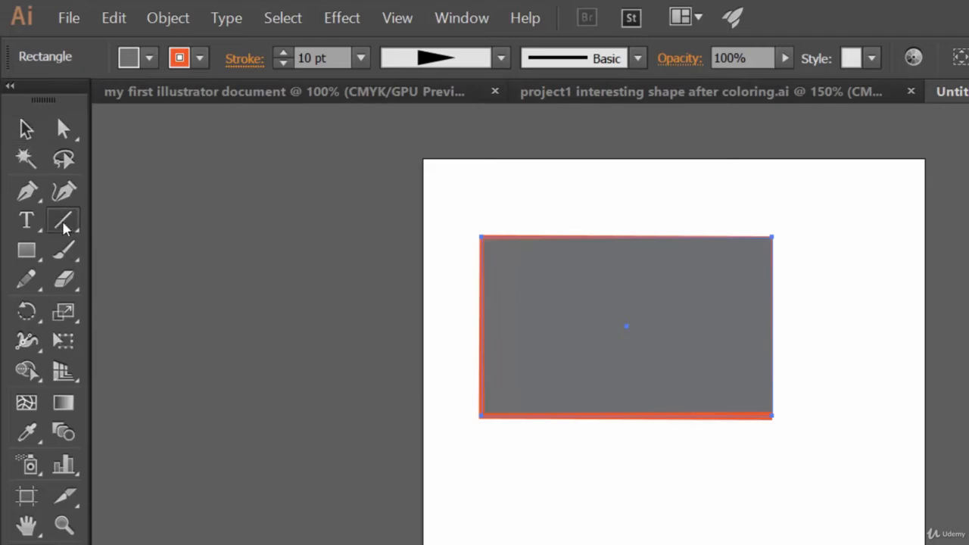
drag(481, 531, 863, 544)
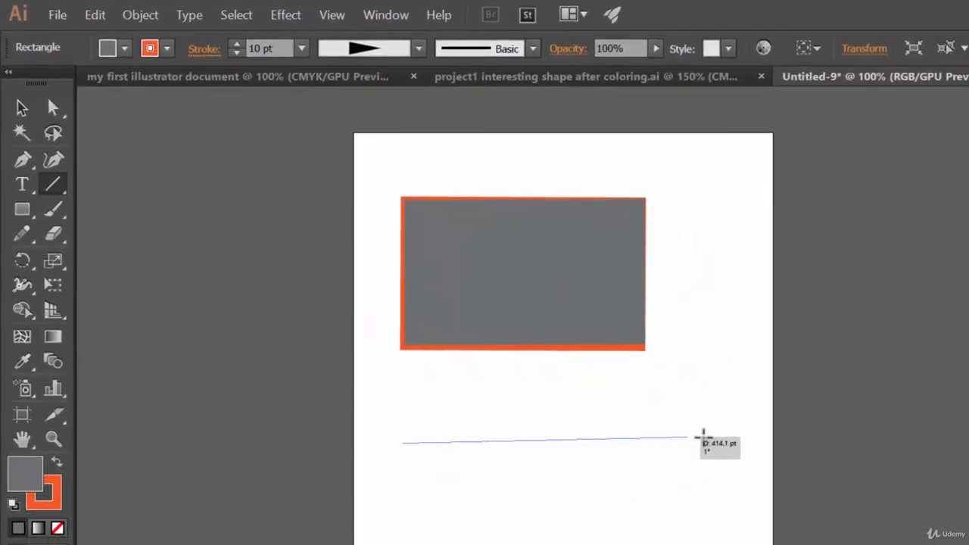
drag(719, 454, 718, 454)
key(shift)
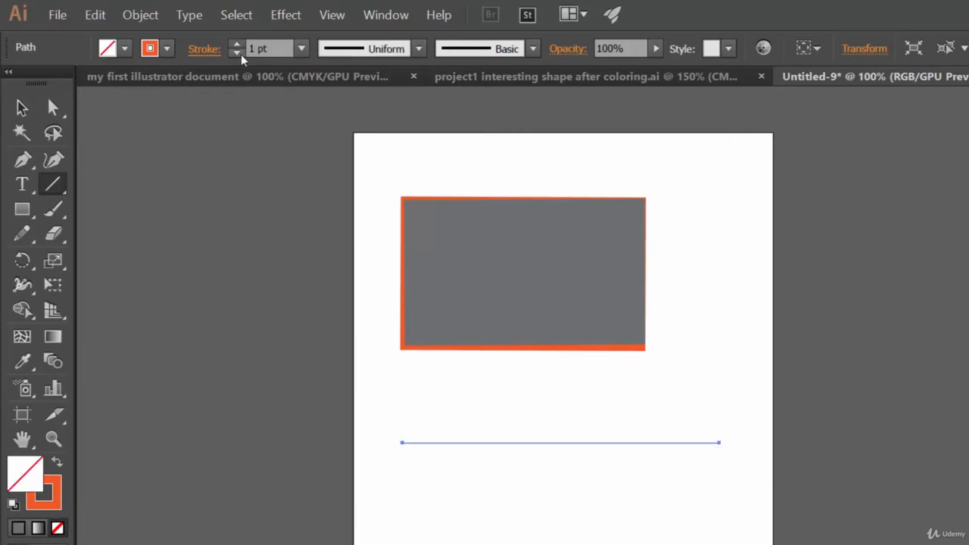
drag(238, 44, 238, 43)
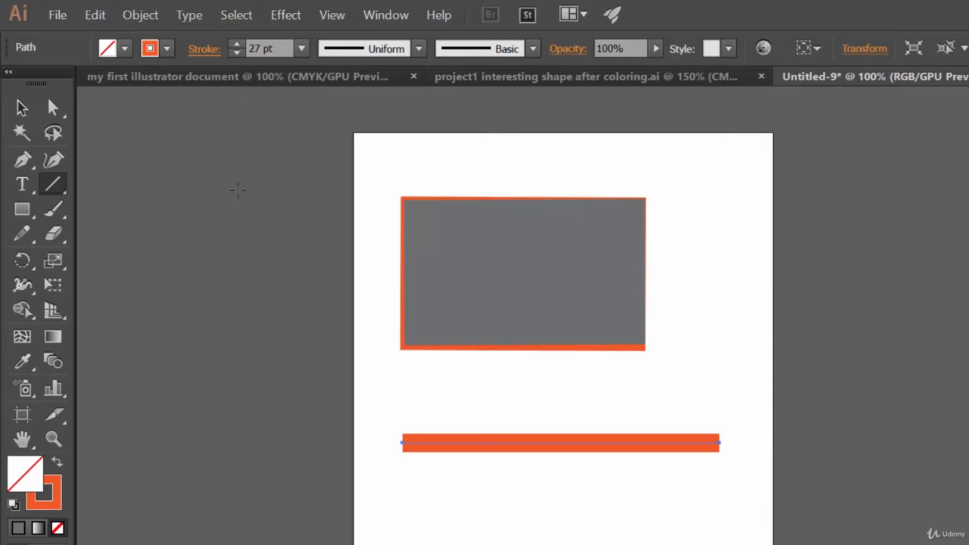
Apply Width Profiles 1, 2, 3 and 5 one after another to the line below the rectangle
click(419, 49)
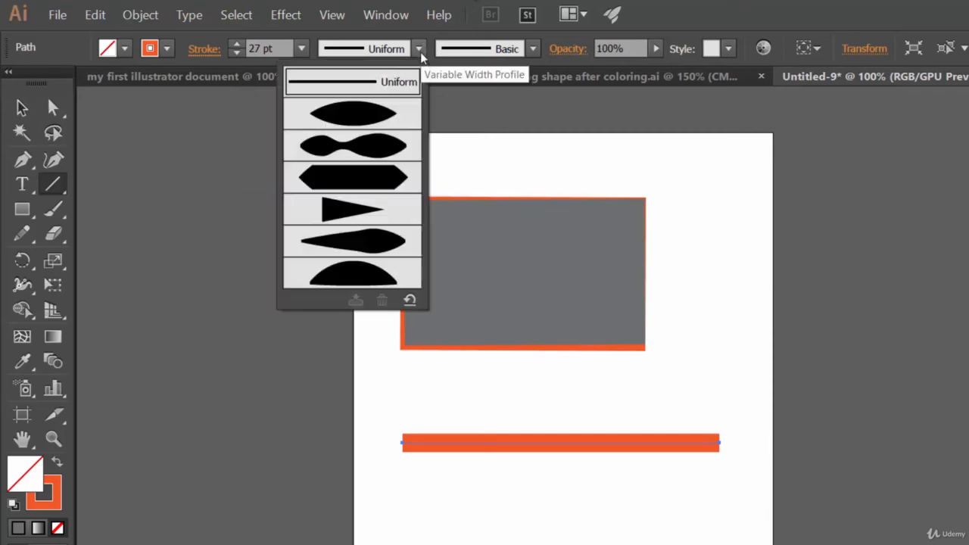
click(388, 109)
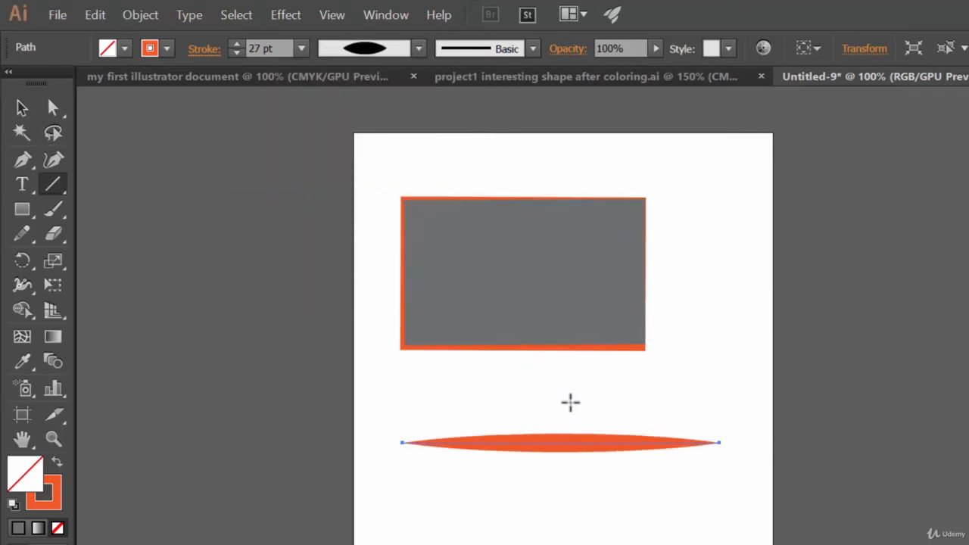
click(410, 50)
click(389, 158)
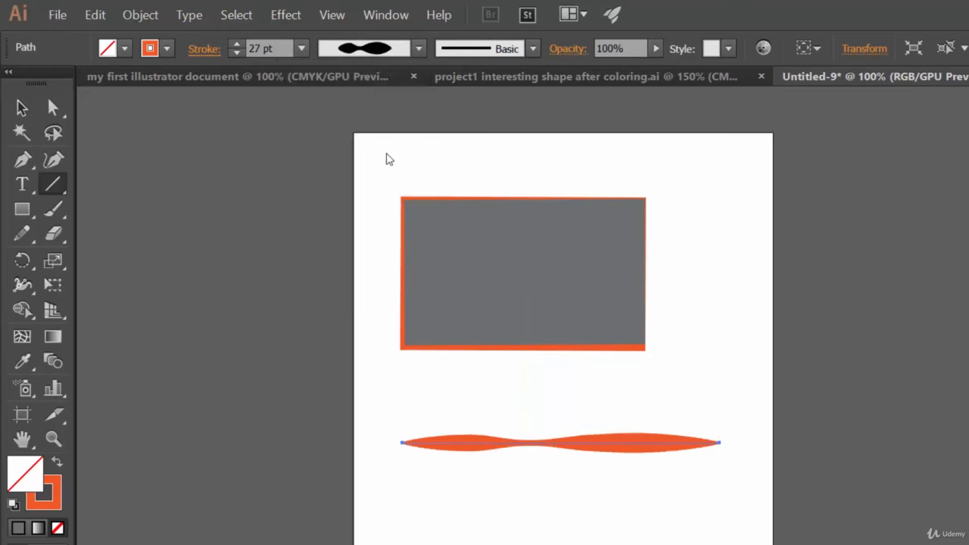
click(418, 48)
click(387, 180)
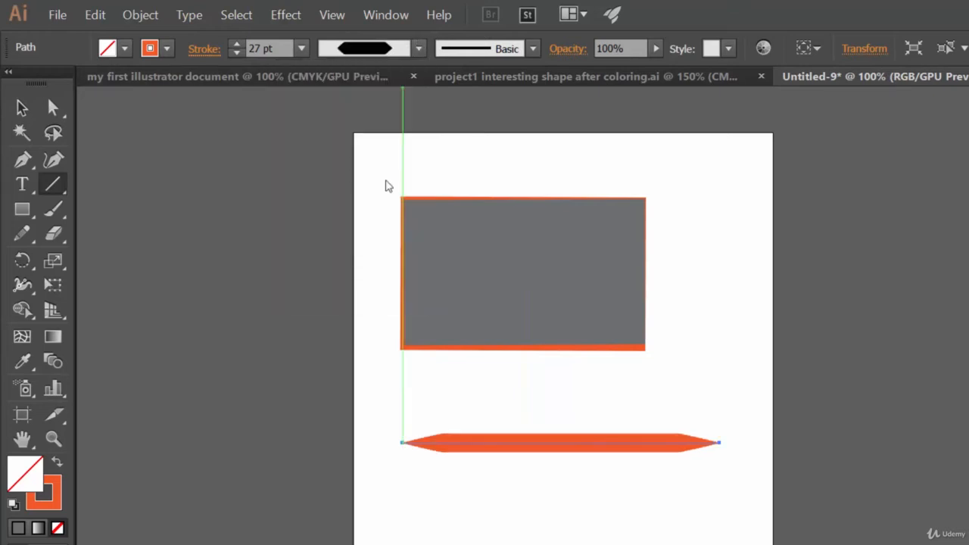
click(418, 48)
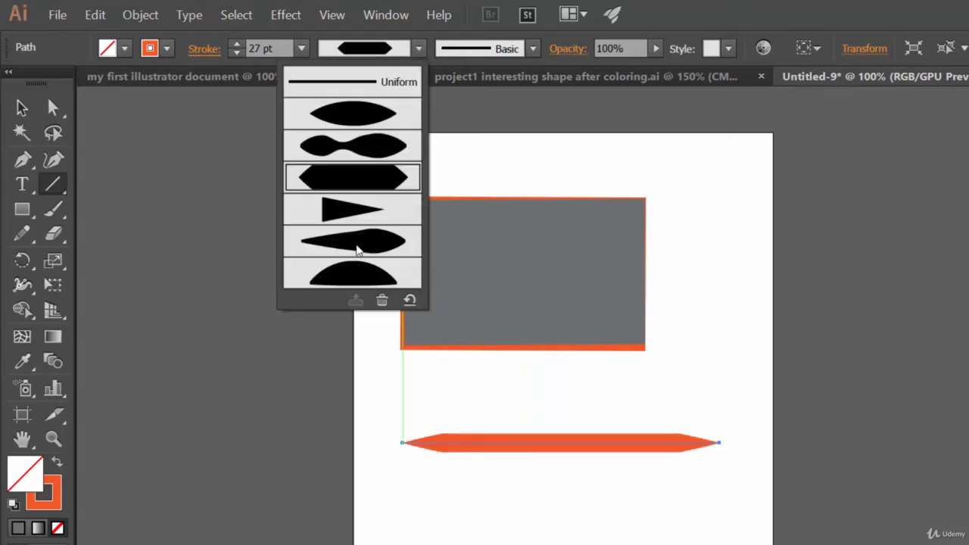
click(371, 242)
Compare Width Profiles 1 and 6 on the line, and finish with Width Profile 5
click(416, 46)
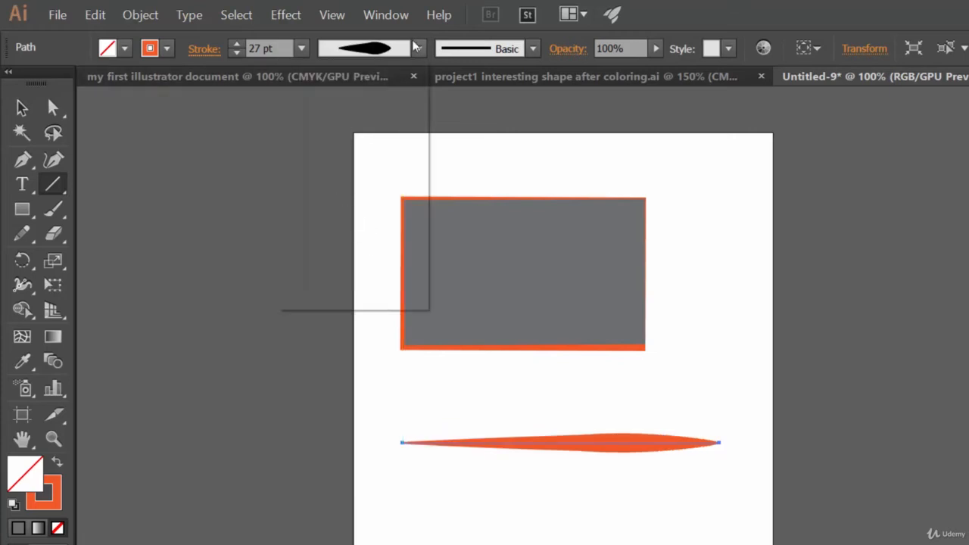
click(376, 113)
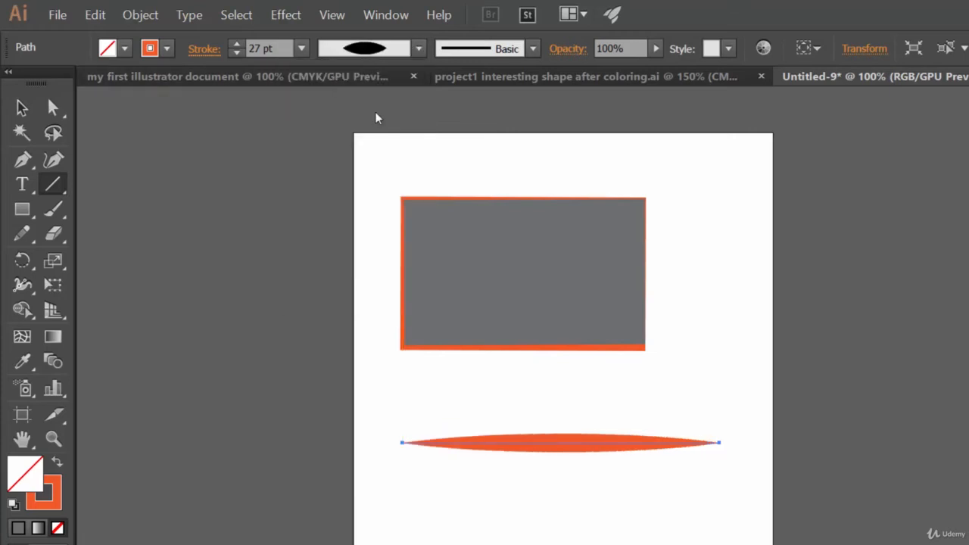
click(418, 49)
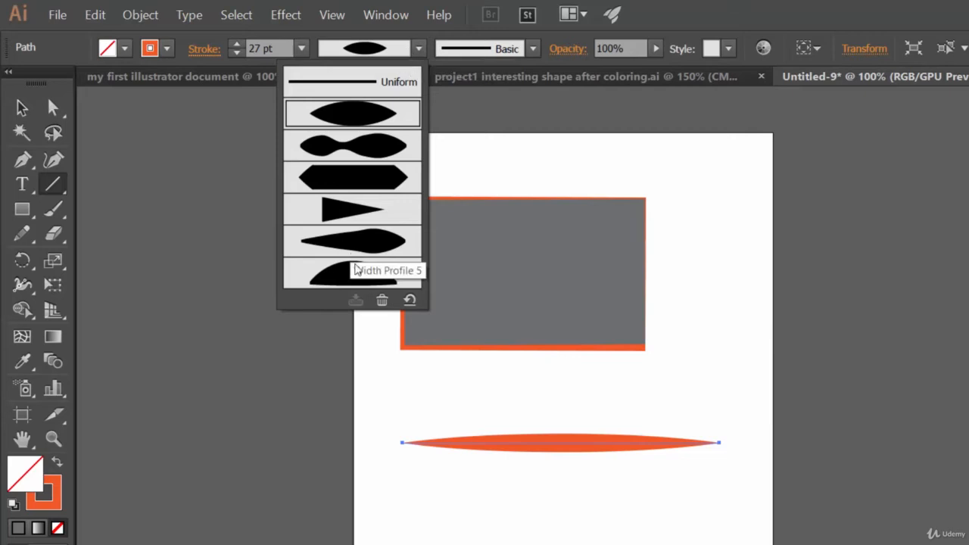
click(356, 270)
click(418, 49)
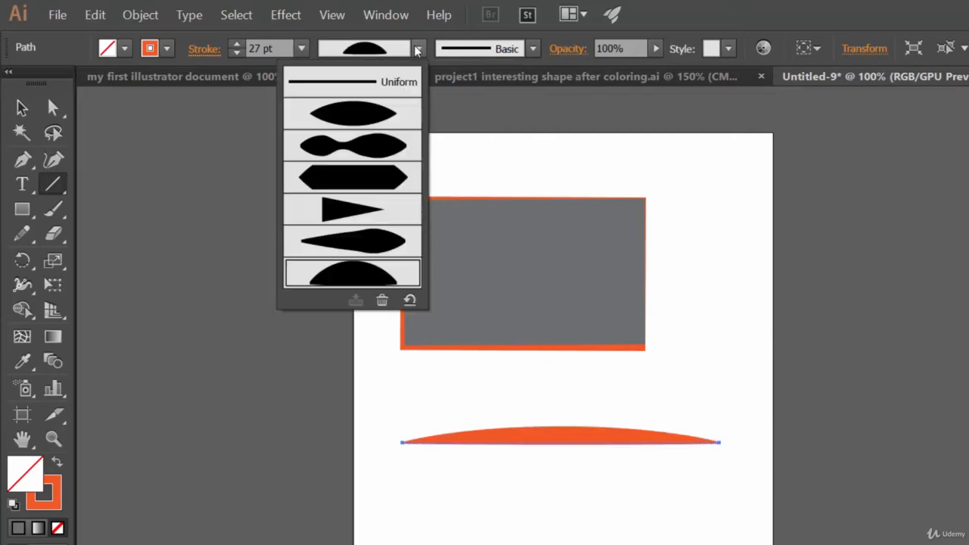
click(369, 240)
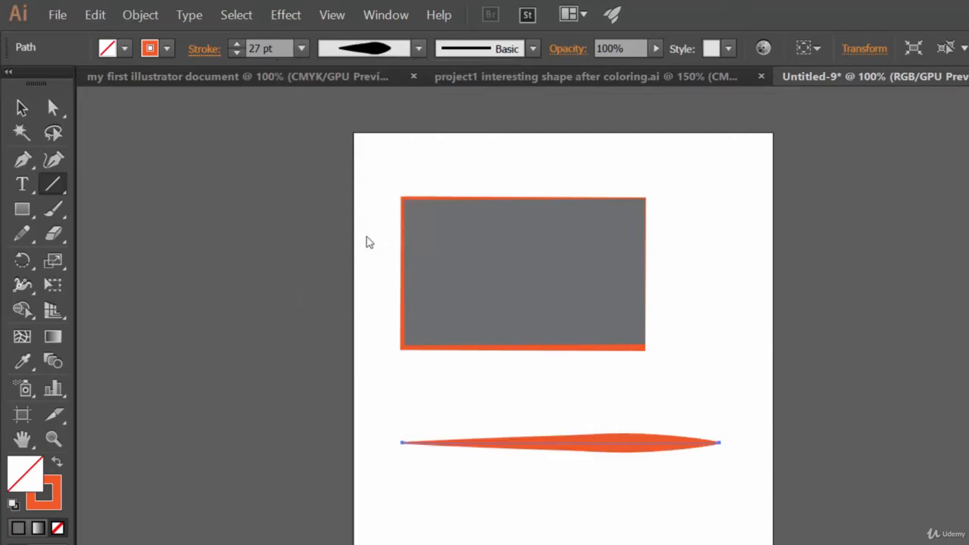
Delete the orange line below the rectangle
click(405, 50)
click(415, 50)
key(Delete)
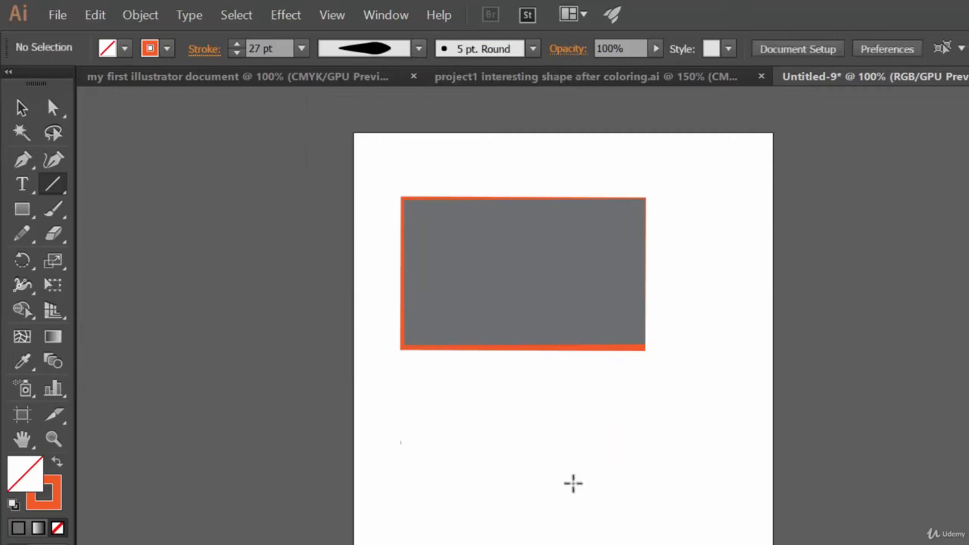
Select the gray rectangle and set its stroke's variable width profile to Uniform
click(510, 280)
click(708, 433)
click(22, 107)
click(584, 329)
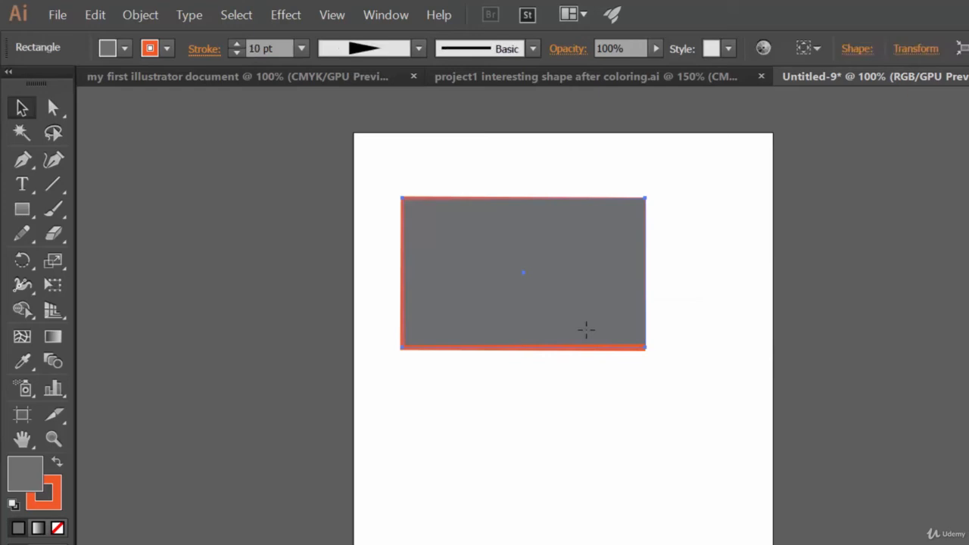
click(407, 48)
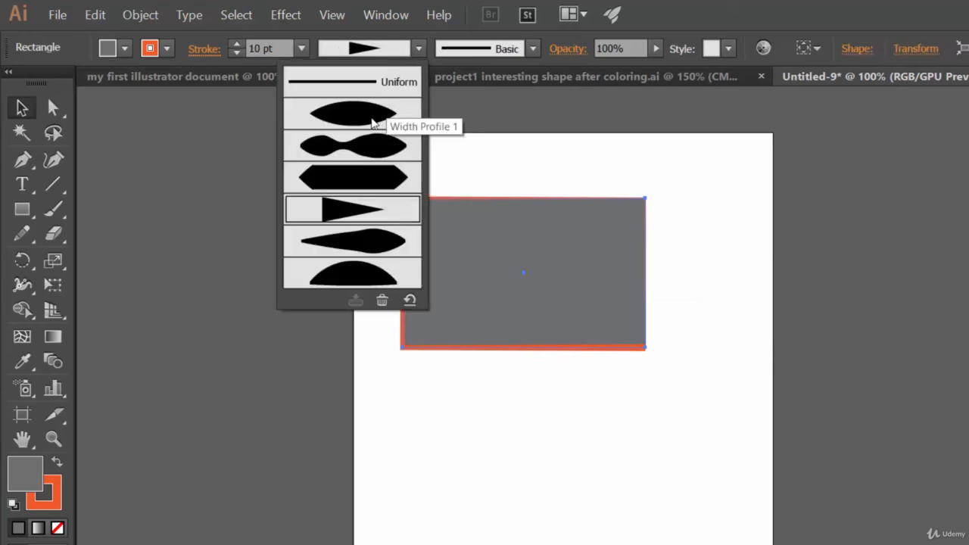
click(331, 88)
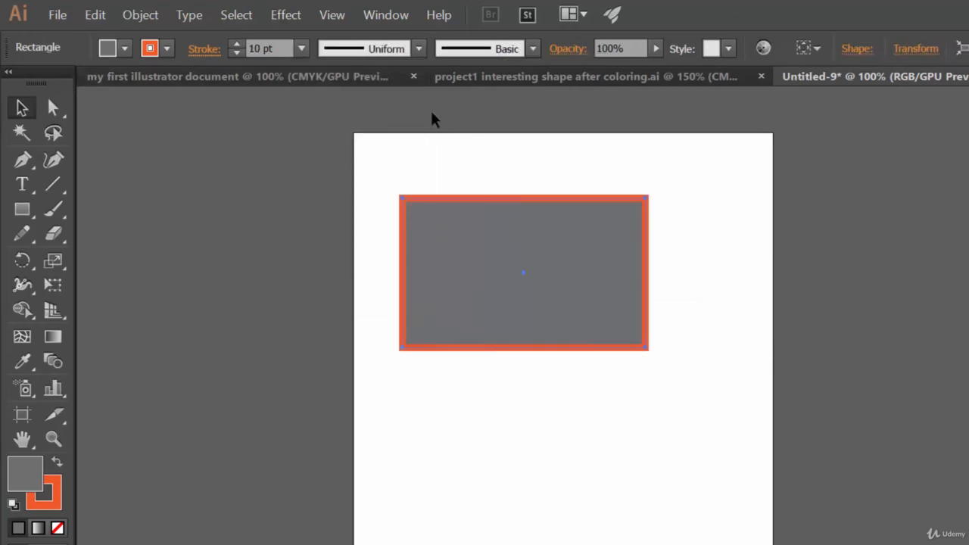
Apply the rough charcoal-like brush definition to the rectangle's stroke, followed by the orange decorative line brush
click(531, 49)
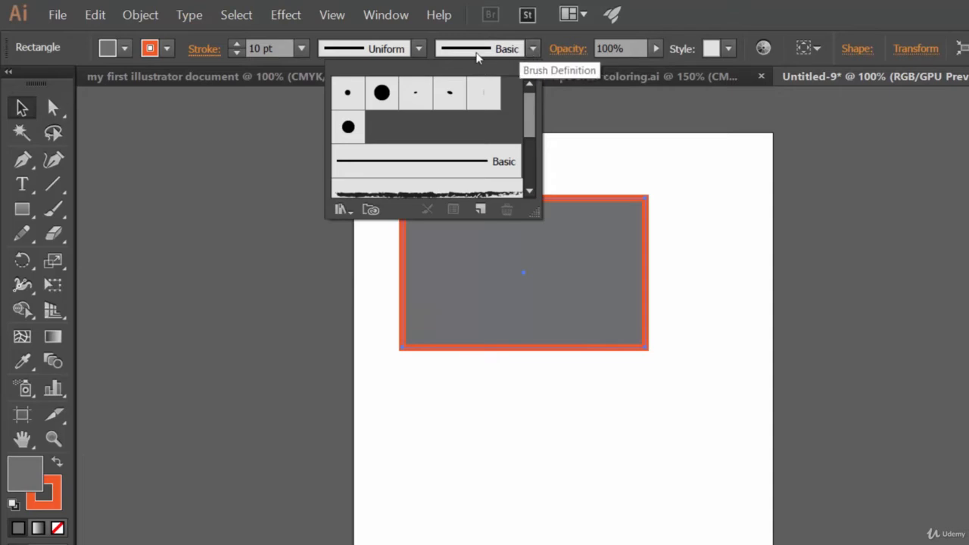
click(730, 11)
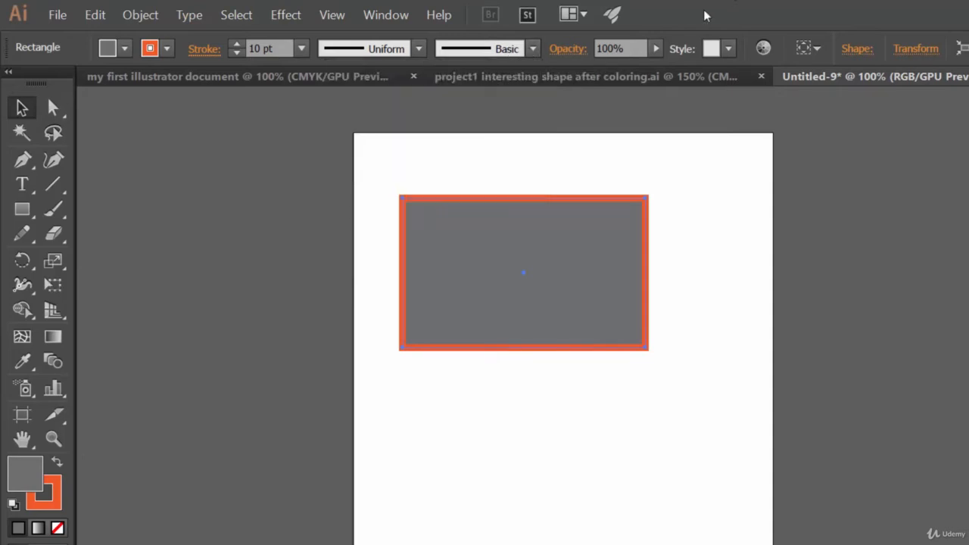
click(485, 55)
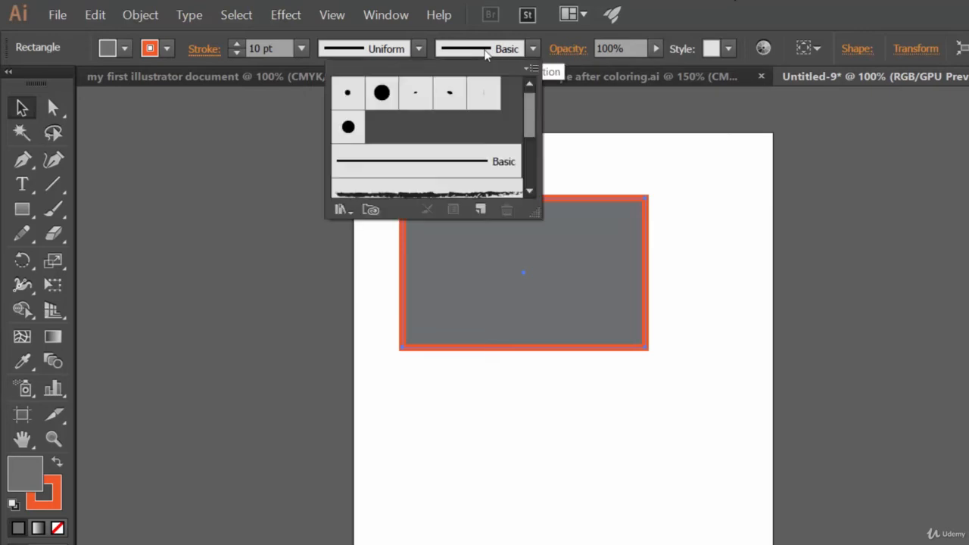
drag(534, 107, 534, 125)
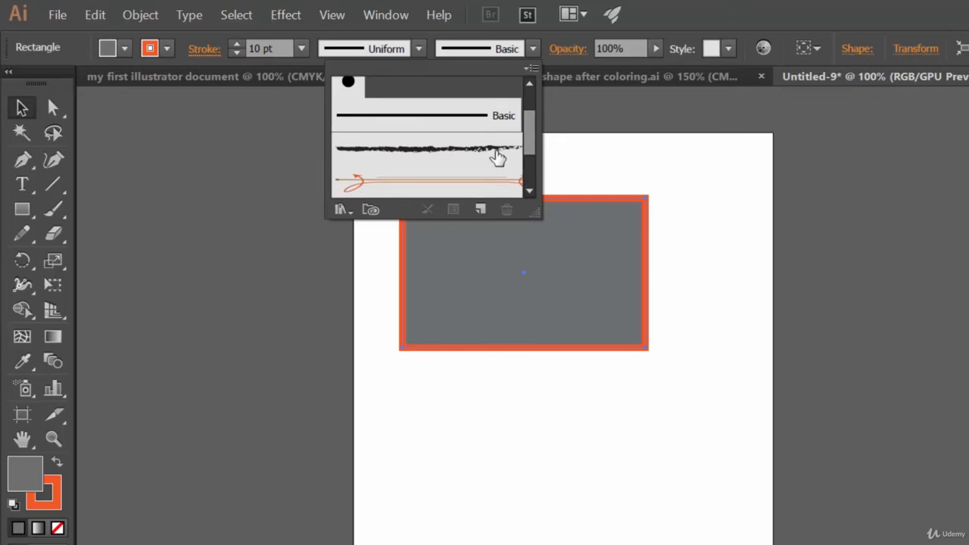
click(498, 157)
click(464, 187)
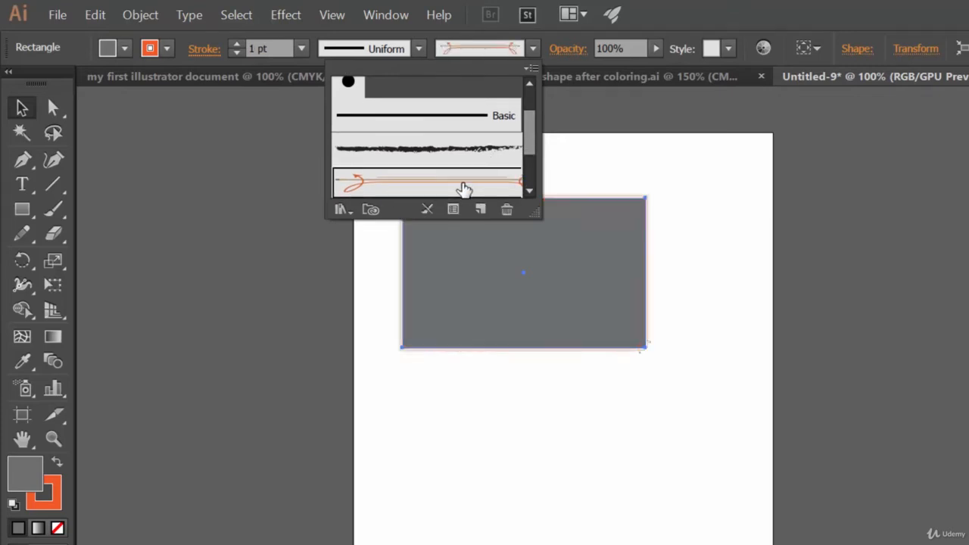
Apply the dark blue patterned border brush to the rectangle's stroke, followed by the 6.00 Mop brush
mouse_move(532, 143)
mouse_down()
mouse_move(533, 162)
mouse_move(480, 167)
mouse_up()
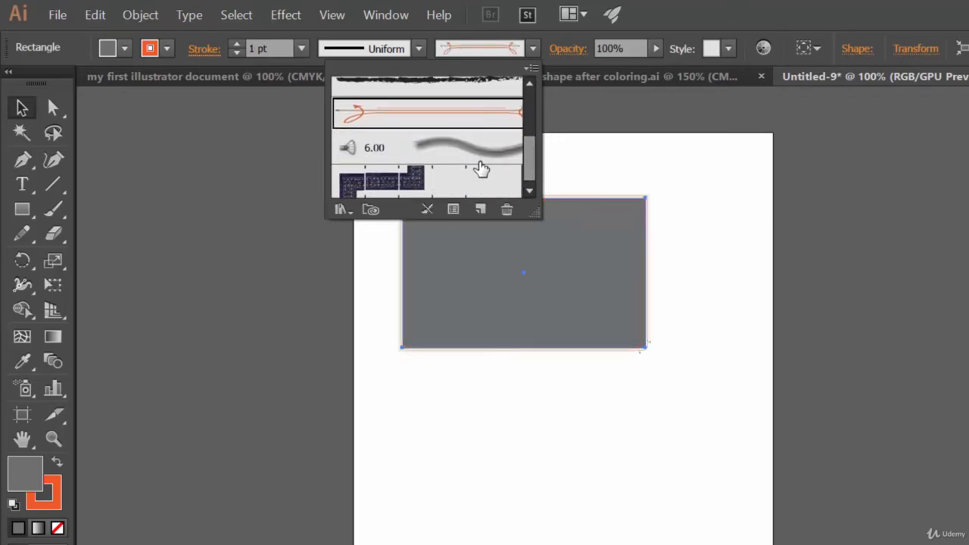
click(440, 188)
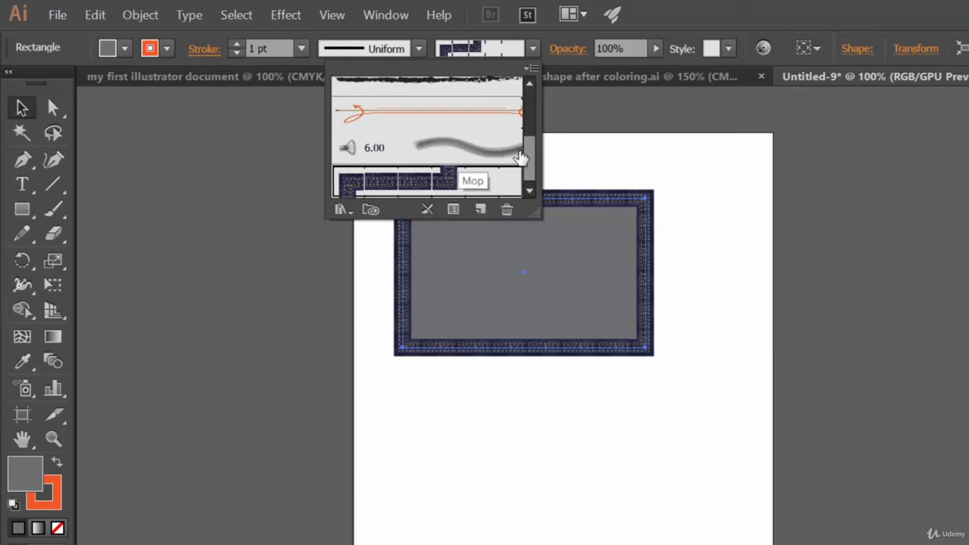
drag(530, 154, 531, 169)
click(469, 148)
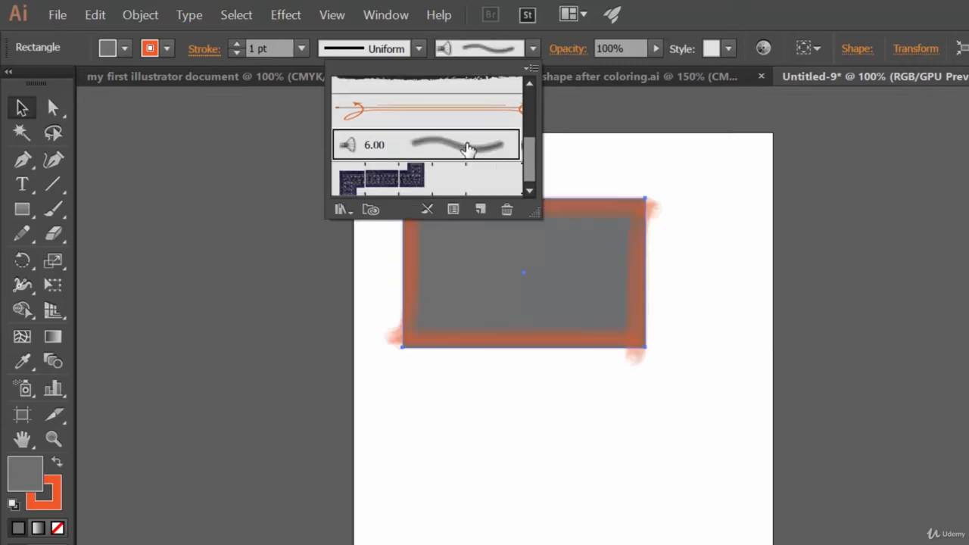
click(727, 3)
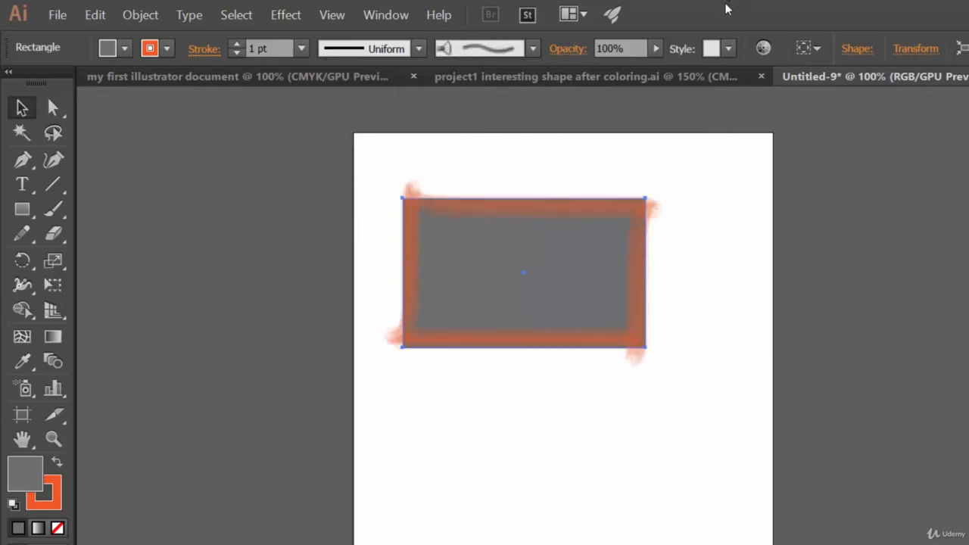
Switch the rectangle's stroke from the Mop brush to the rough charcoal-like brush
click(507, 61)
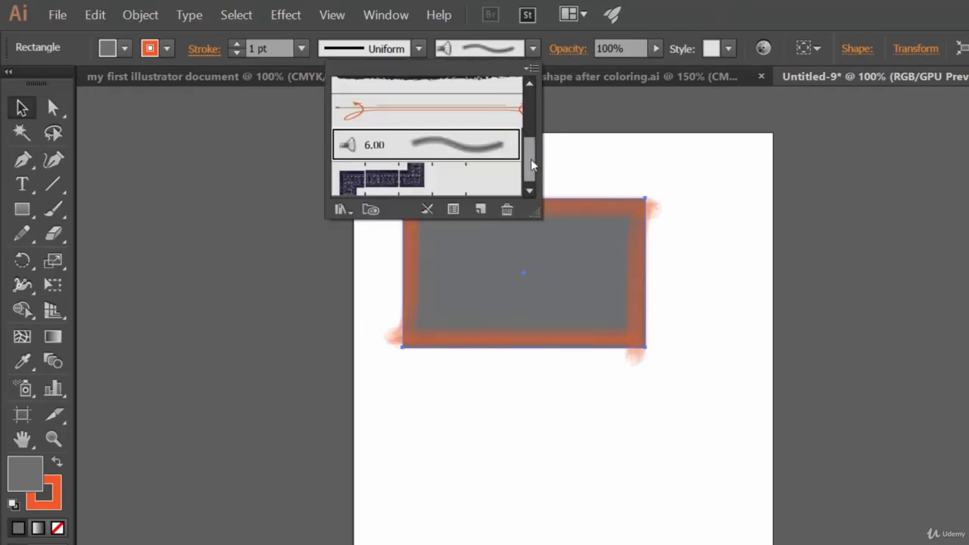
mouse_move(530, 159)
mouse_down()
mouse_move(535, 112)
mouse_move(535, 135)
mouse_up()
click(500, 155)
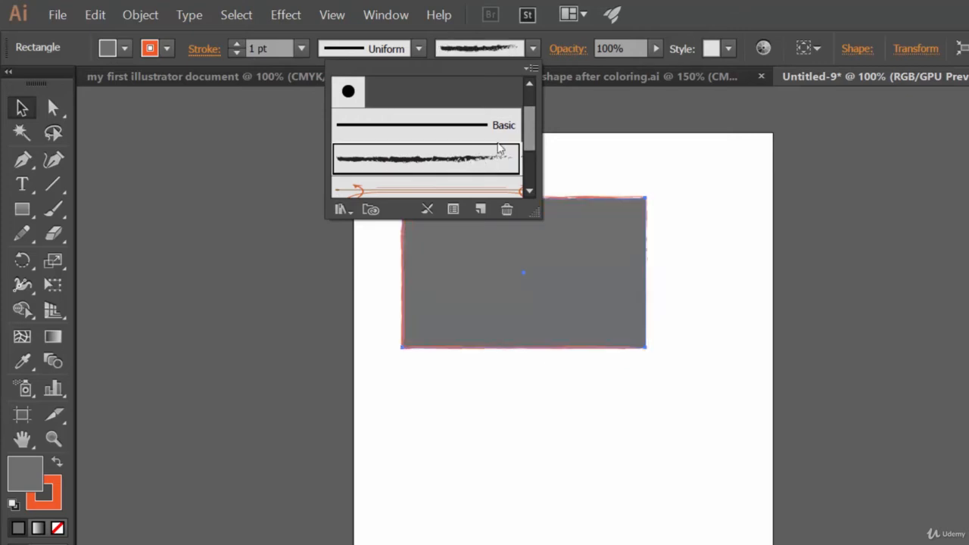
click(736, 5)
Compare Width Profiles 2, 1 and 5 on the rectangle's charcoal-like stroke
click(383, 57)
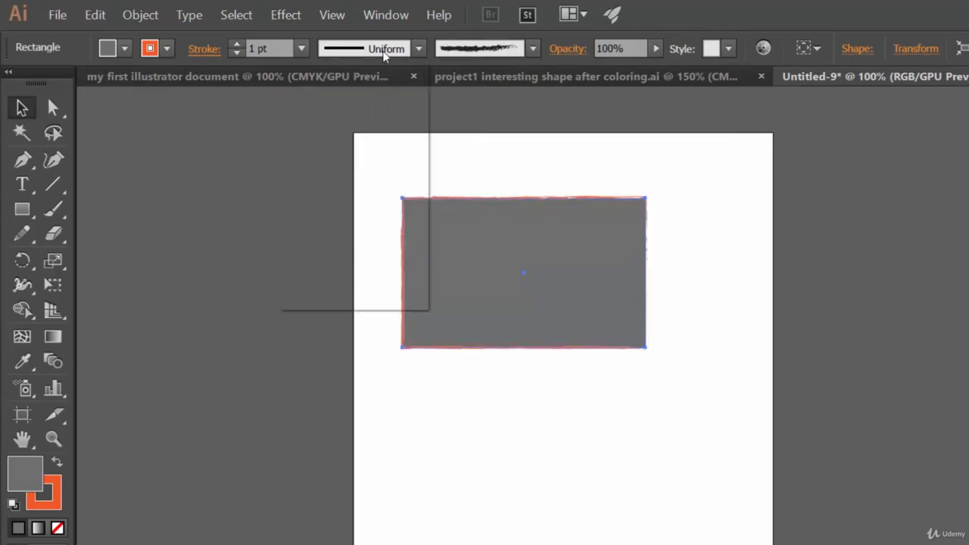
click(373, 158)
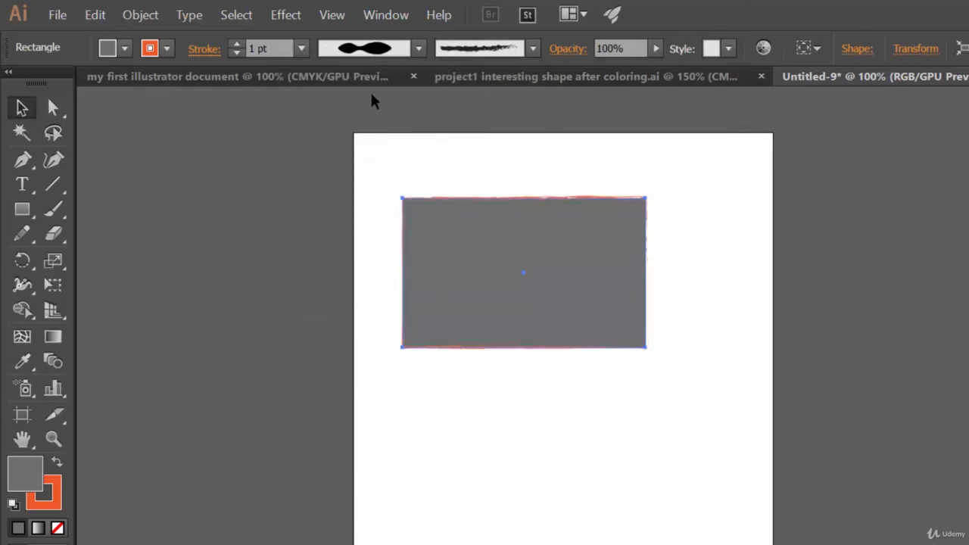
click(371, 50)
click(379, 122)
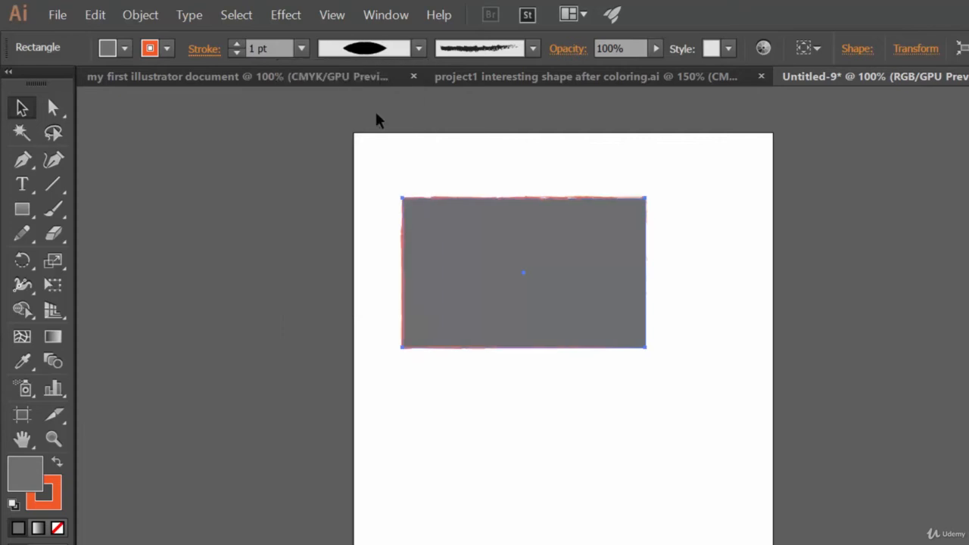
click(386, 54)
click(353, 249)
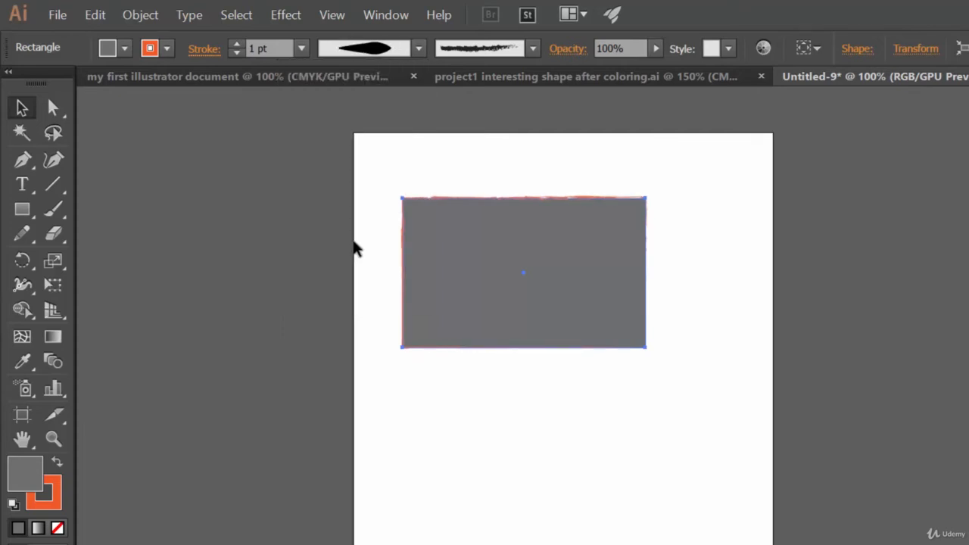
Return the rectangle's stroke to the Basic brush definition with the Uniform width profile
click(395, 50)
click(353, 280)
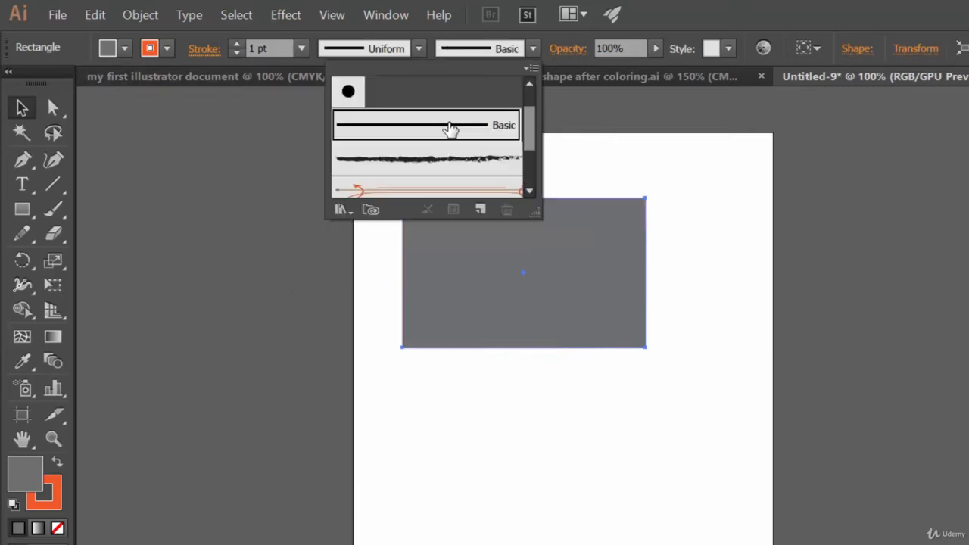
click(698, 6)
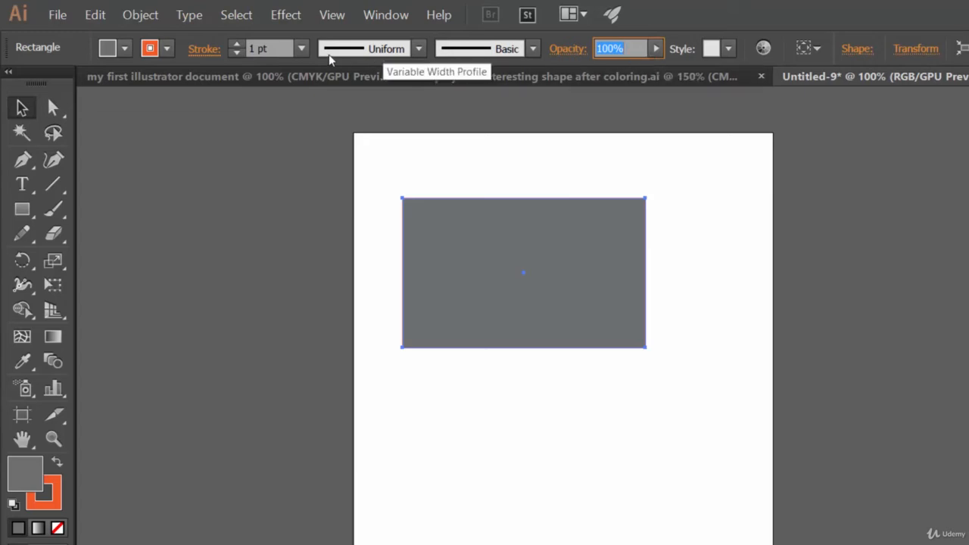
Increase the rectangle's stroke weight to 15 pt
click(301, 49)
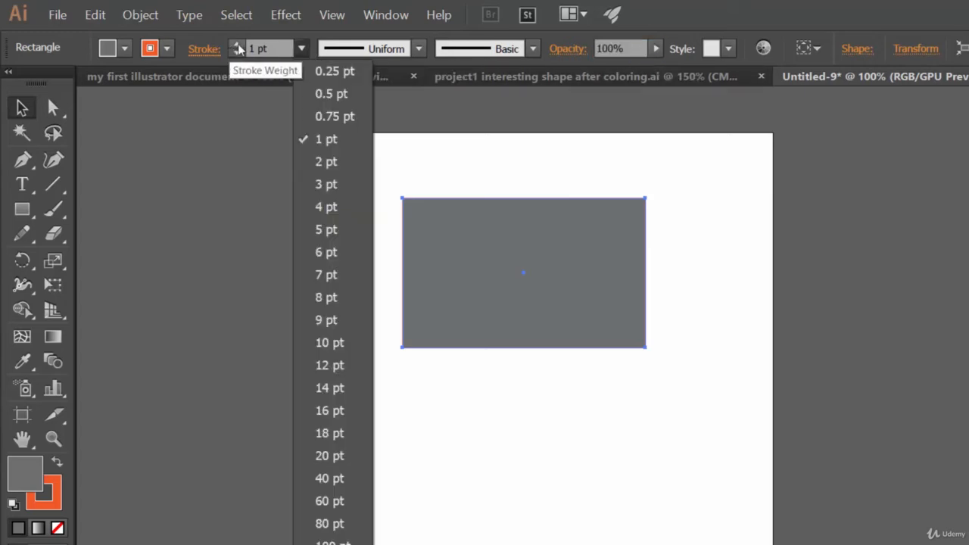
click(233, 48)
click(235, 44)
drag(235, 44, 235, 45)
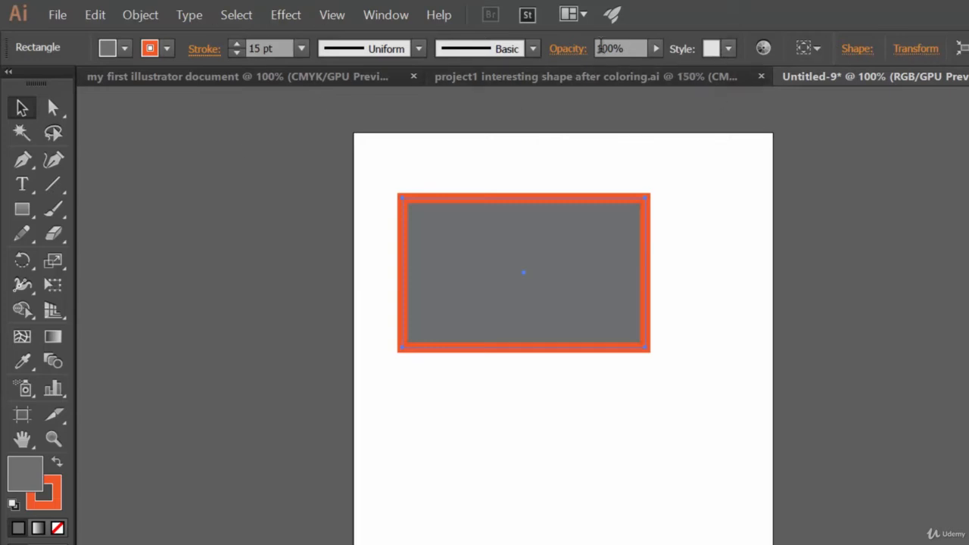
Try out the rectangle's opacity control and leave the opacity at 100%
click(657, 49)
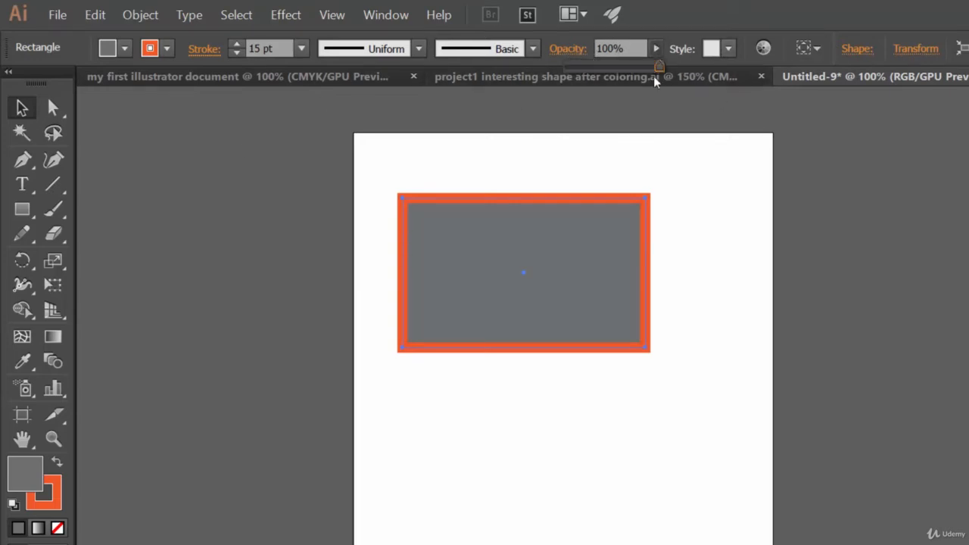
mouse_move(655, 69)
mouse_down()
mouse_move(604, 68)
mouse_move(657, 69)
mouse_up()
click(543, 112)
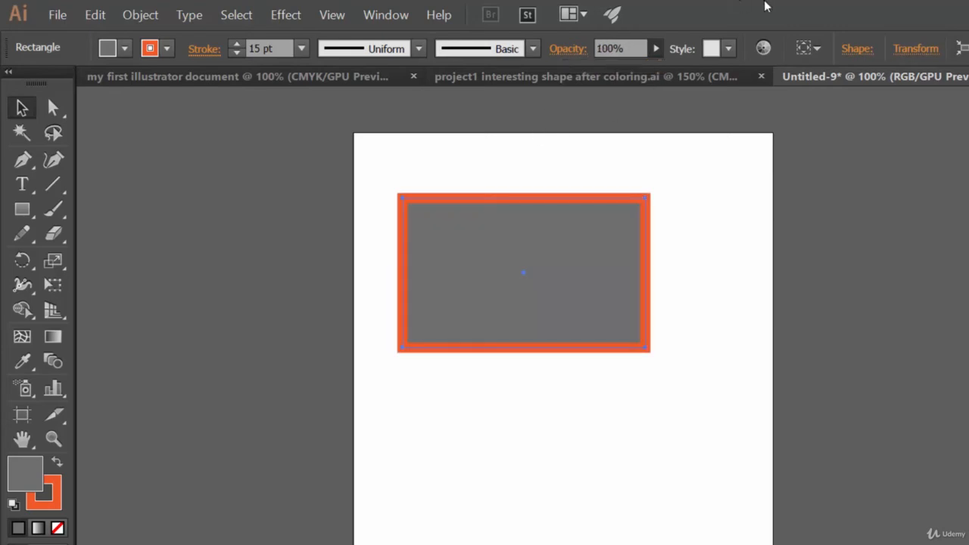
Look at the graphic styles and the transform settings available for the rectangle
click(729, 48)
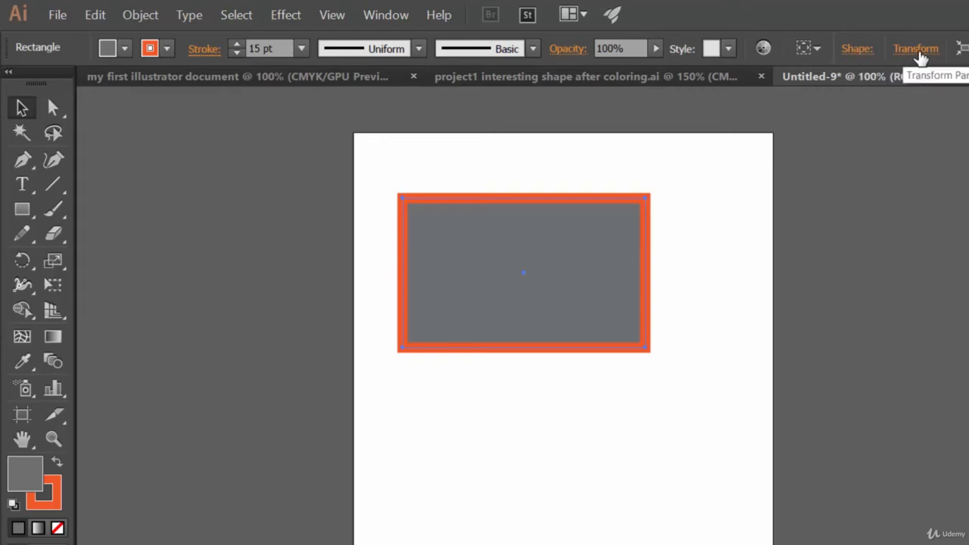
click(916, 50)
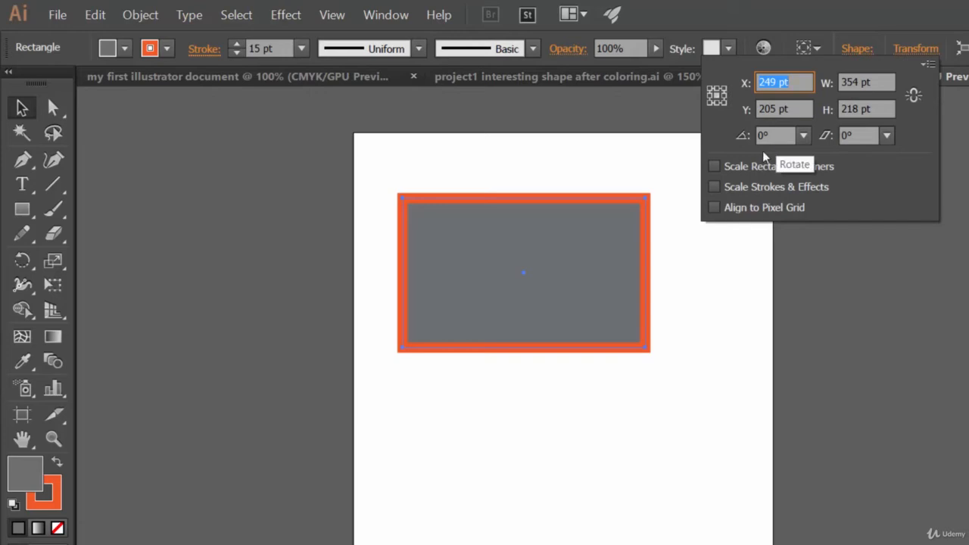
click(764, 2)
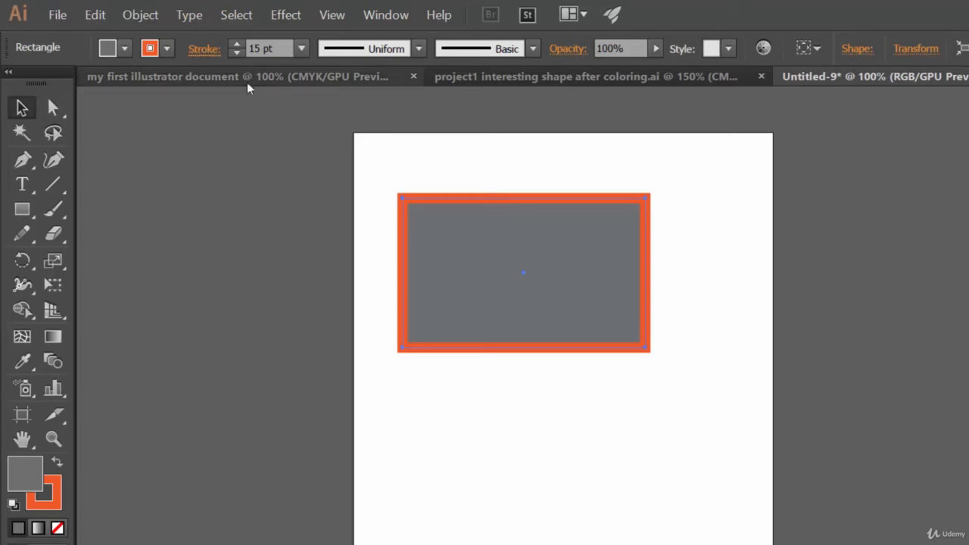
Increase the rectangle's stroke weight to 22 pt and look over its width profile, stroke color and fill color choices
click(237, 47)
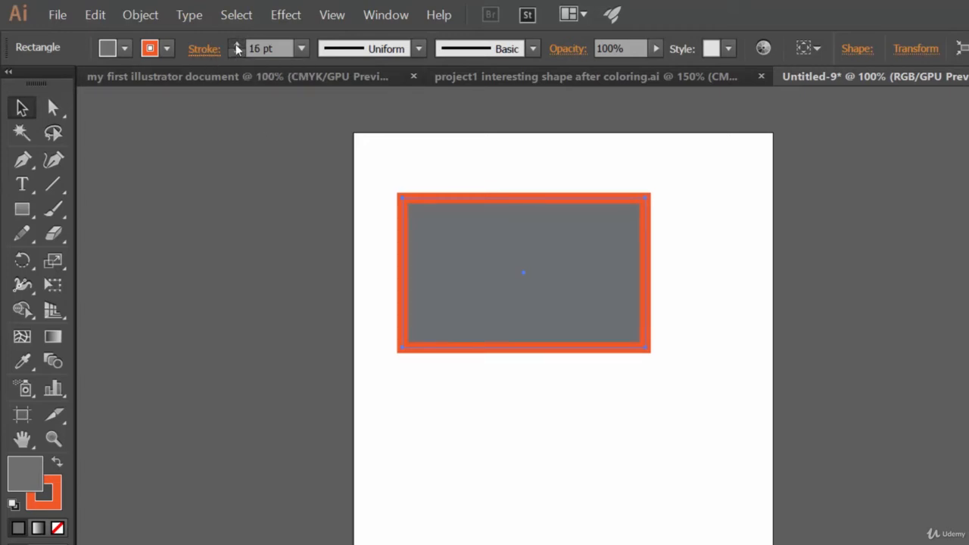
click(418, 48)
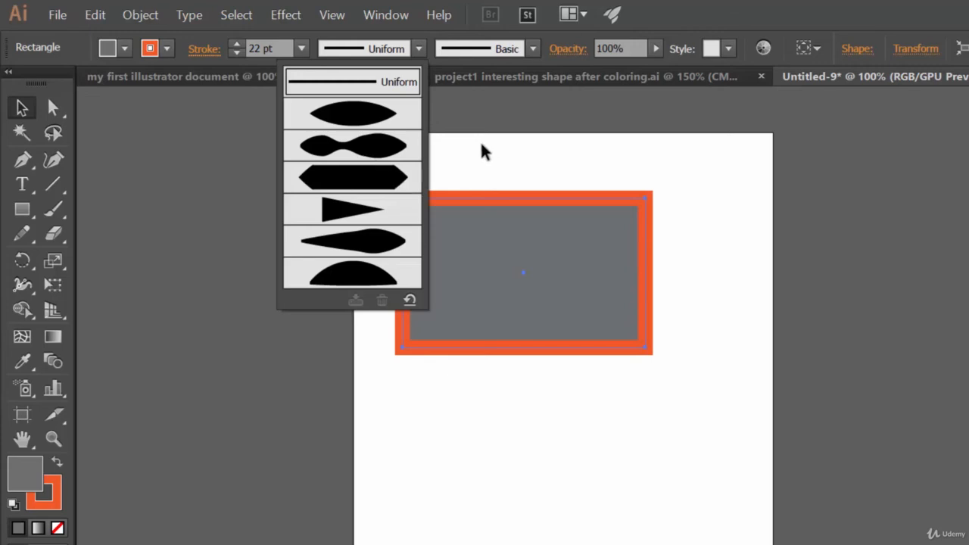
click(165, 50)
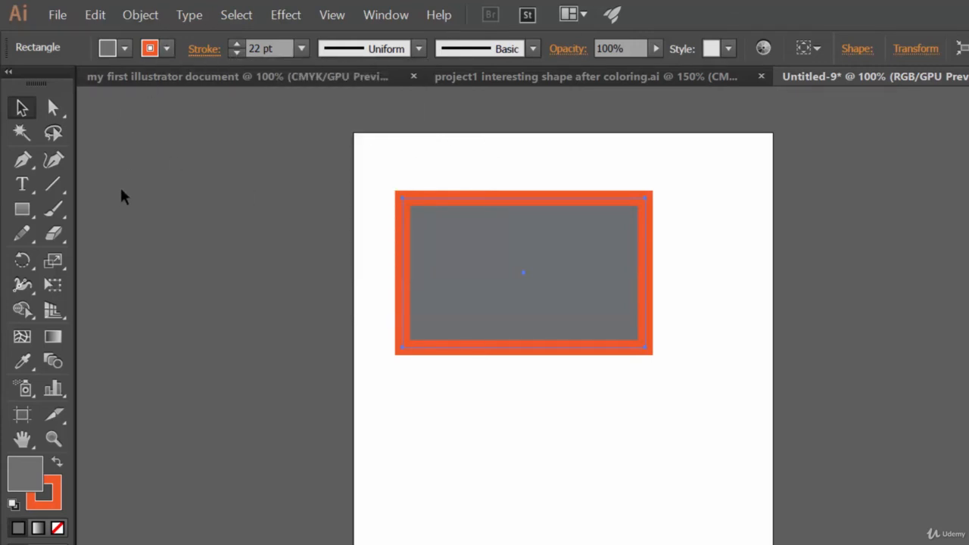
click(167, 50)
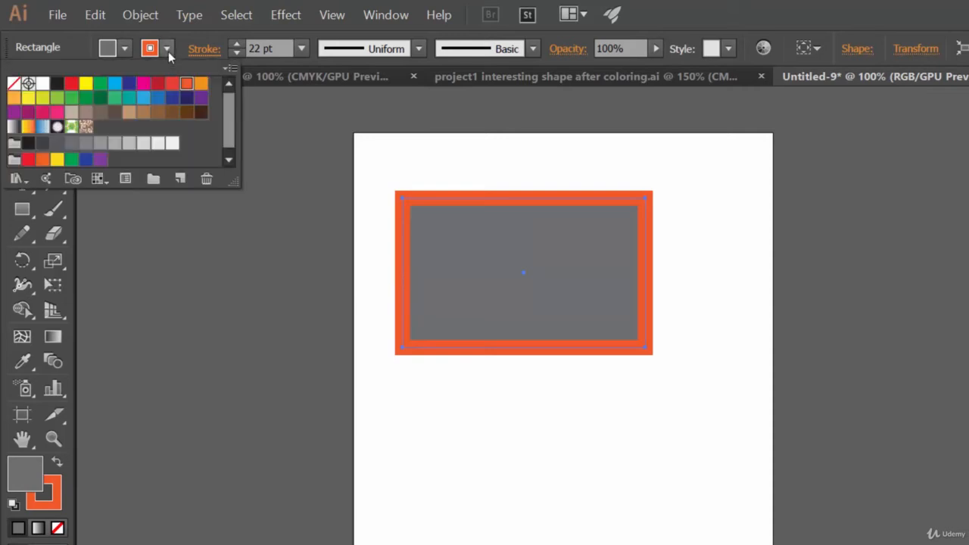
click(124, 49)
click(124, 49)
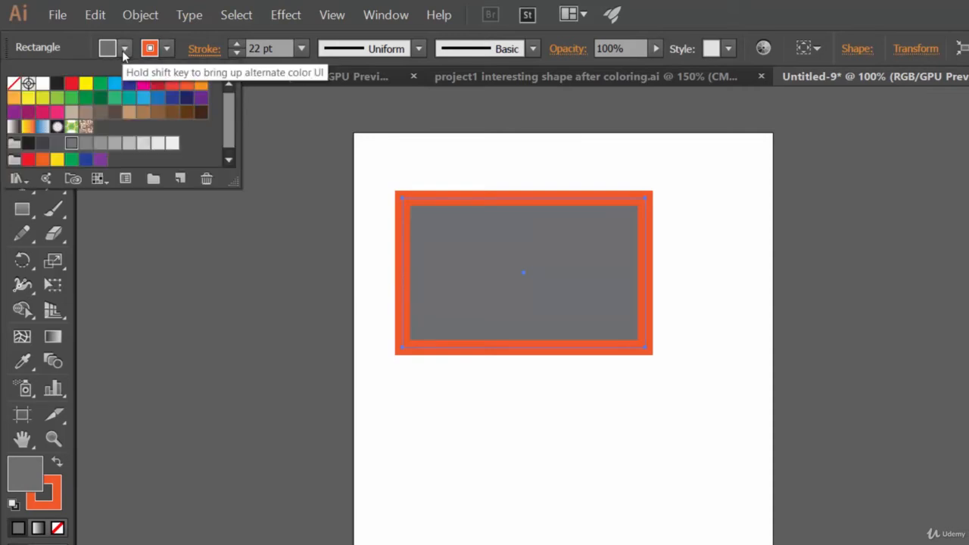
click(757, 28)
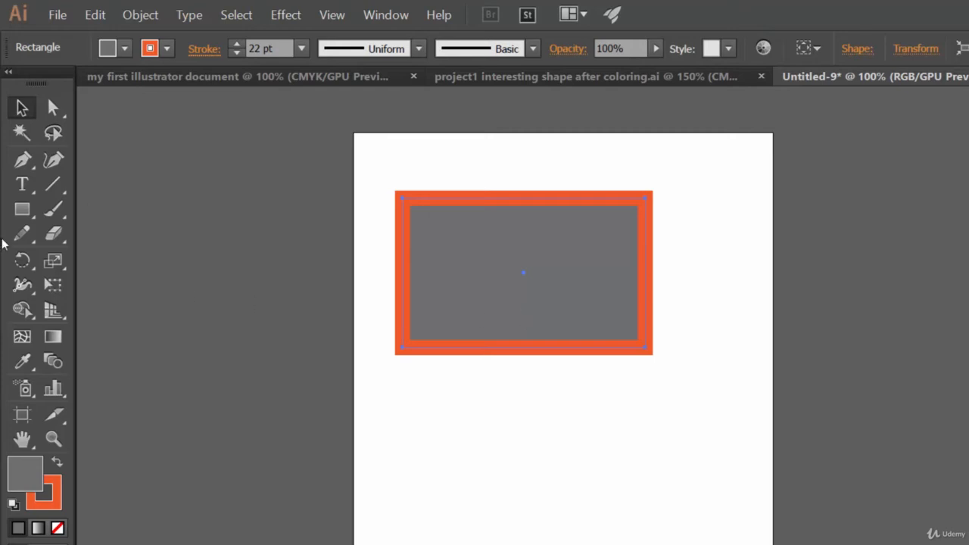
Create a second rectangle 400 pt wide and 300 pt high below the first one using the Rectangle tool's exact dimensions
click(22, 212)
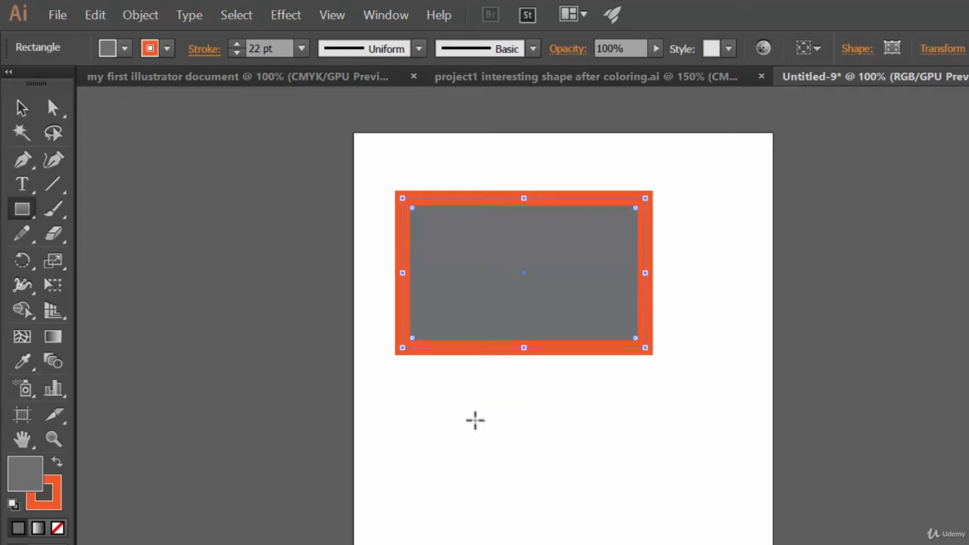
click(454, 413)
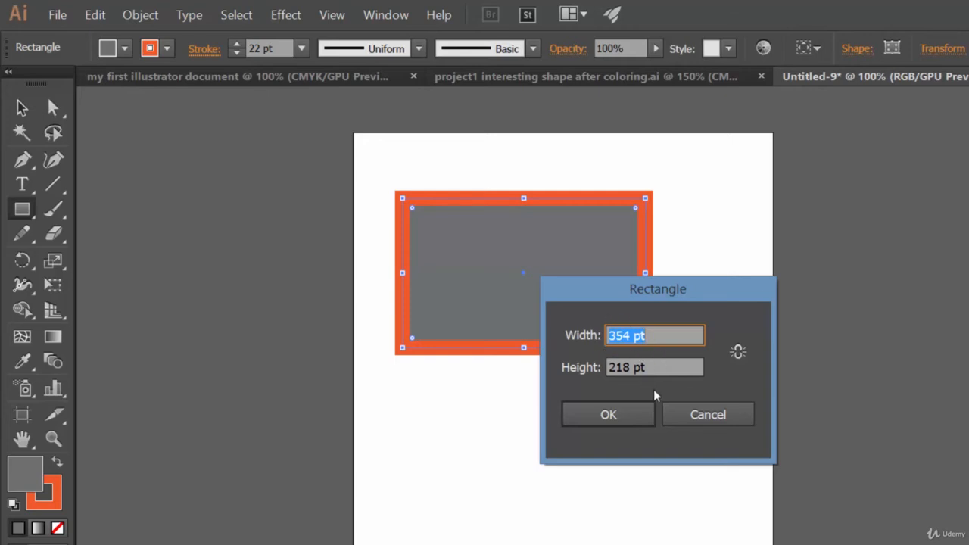
key(Left)
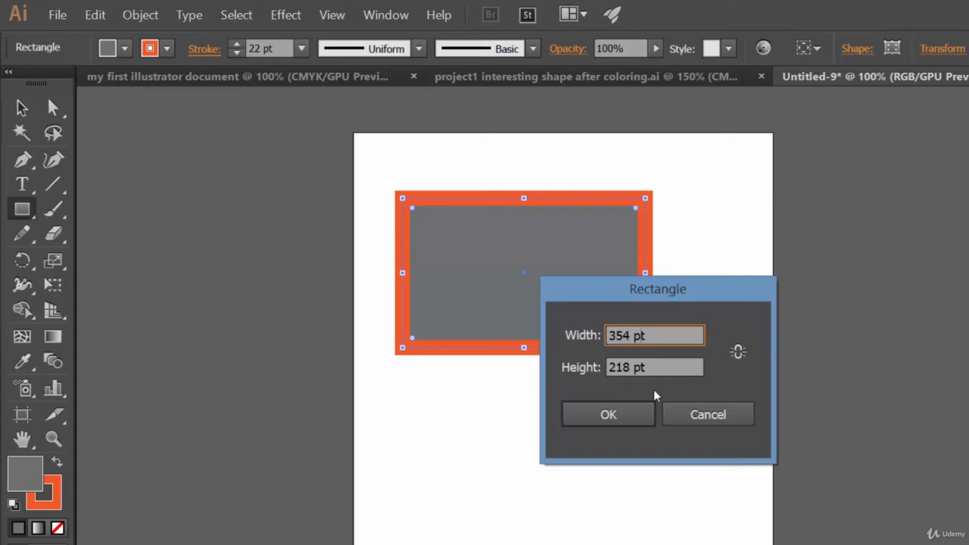
drag(645, 337, 588, 335)
text(400)
key(Tab)
text(3)
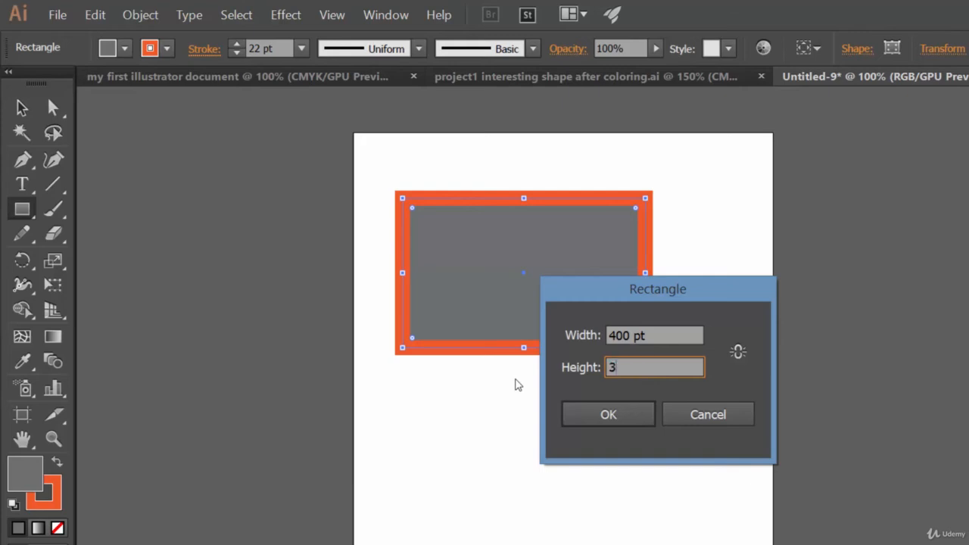
text(00)
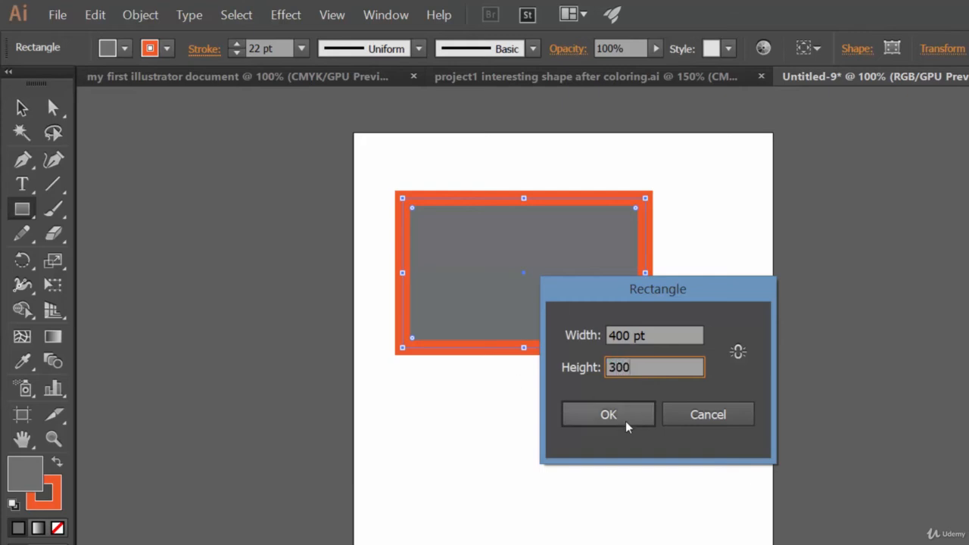
click(625, 426)
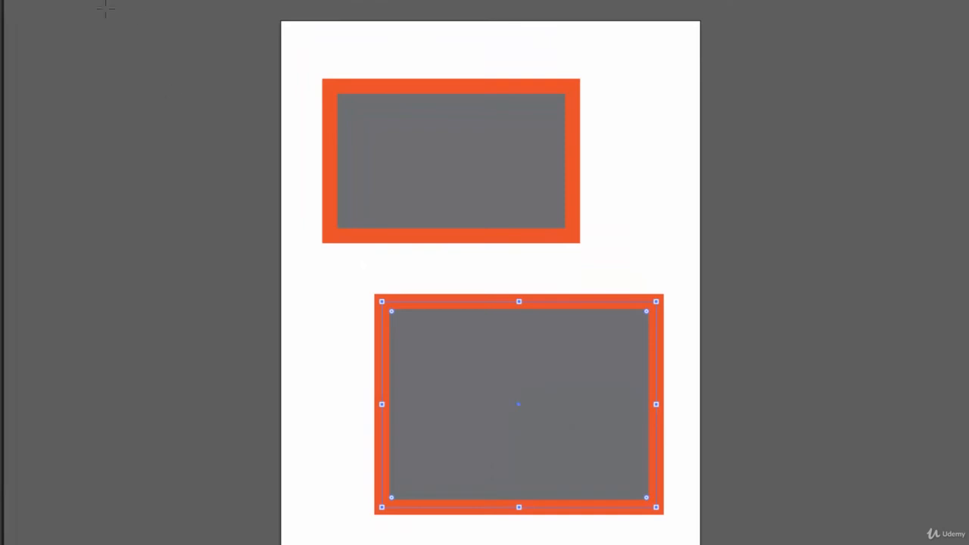
Create a new portrait Letter document, 612 by 792 pt in RGB, keeping the current document settings
click(2, 0)
click(15, 0)
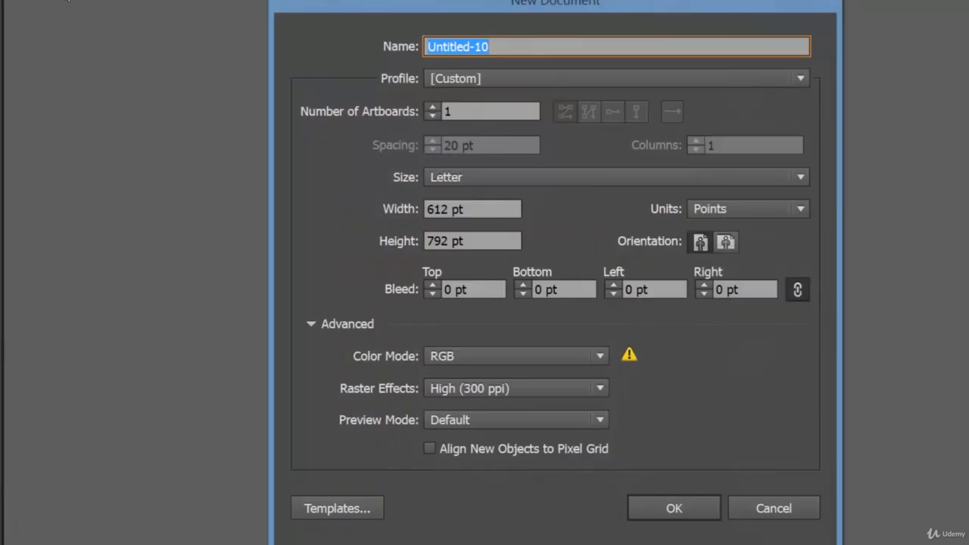
click(674, 509)
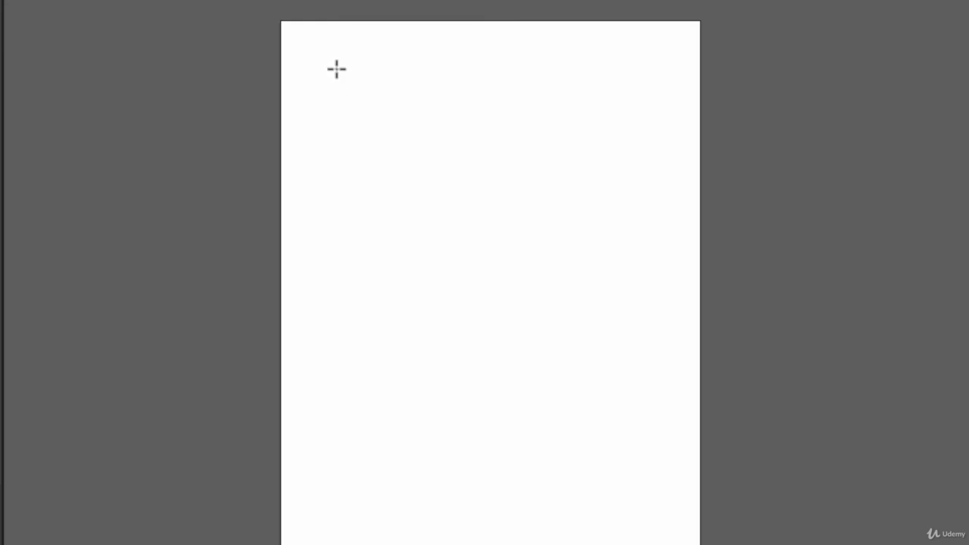
Create a square 400 pt wide and 400 pt high on the page using the Rectangle tool's exact dimensions
click(359, 80)
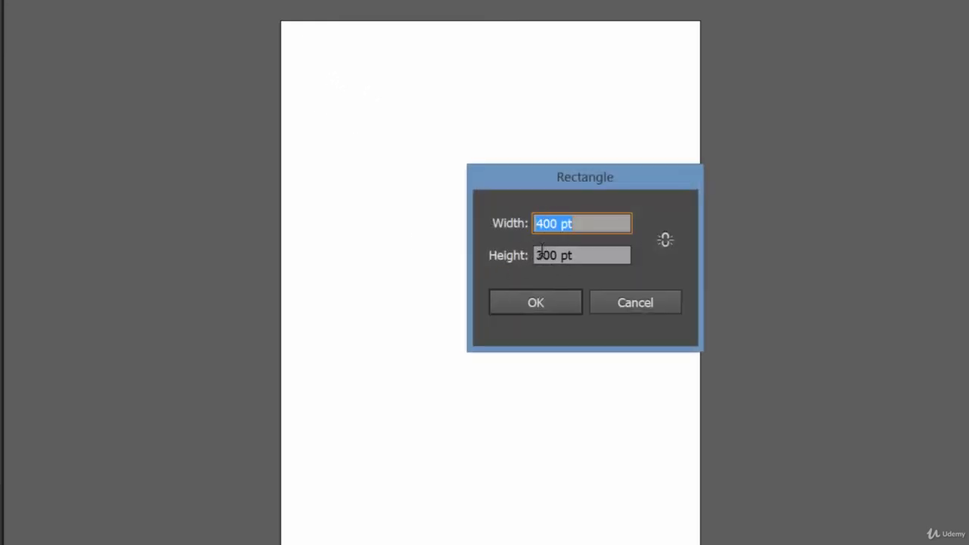
drag(542, 255, 524, 256)
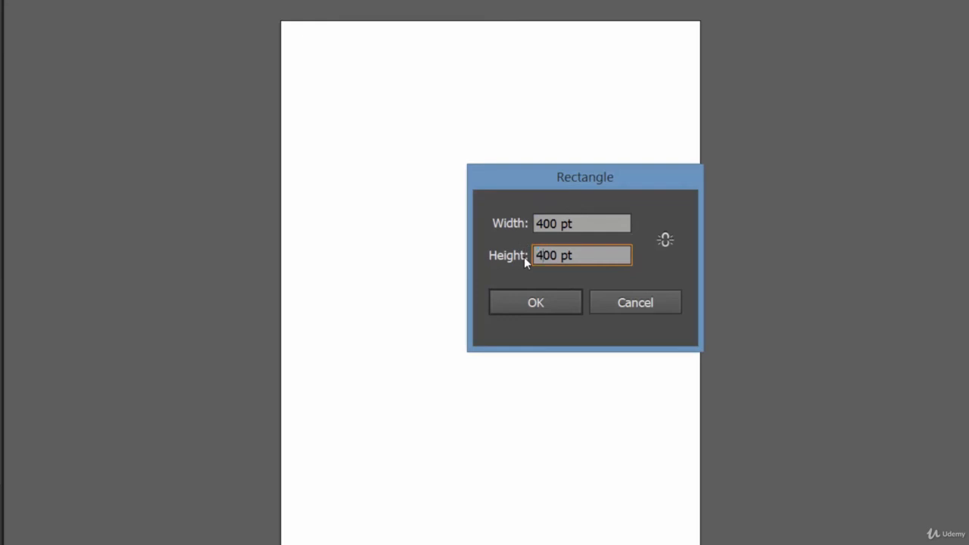
text(4)
click(538, 309)
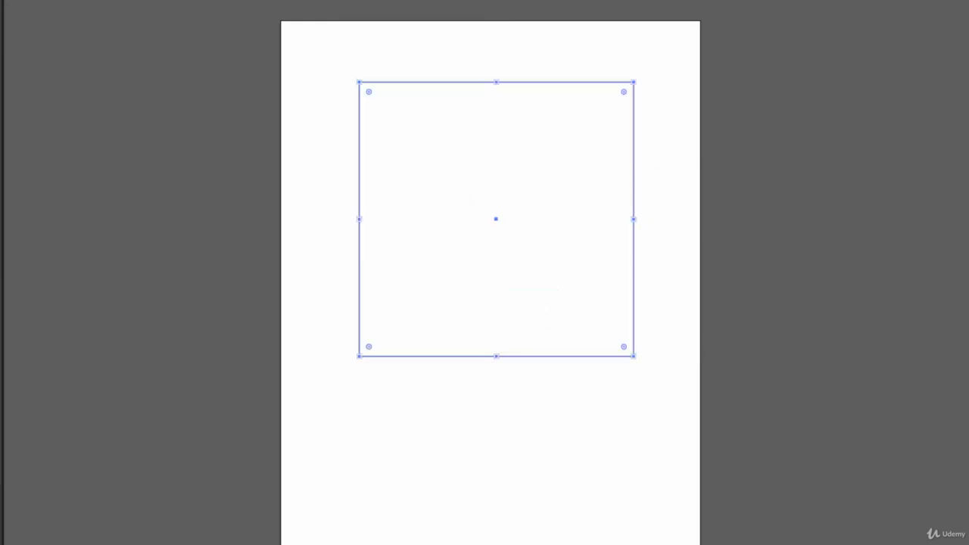
Fill the 400 pt square with brown and give it a dark blue stroke of 20 pt
click(124, 26)
click(173, 89)
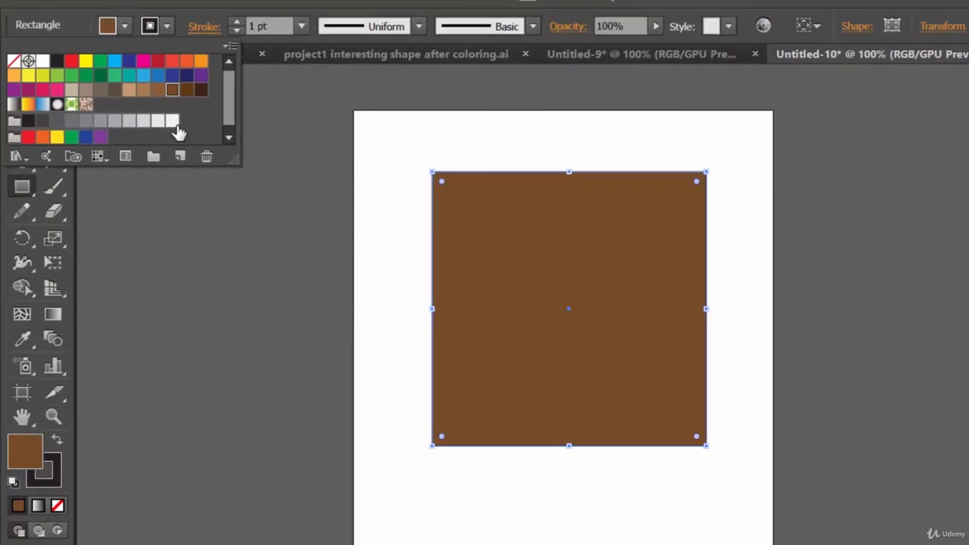
click(167, 30)
click(167, 29)
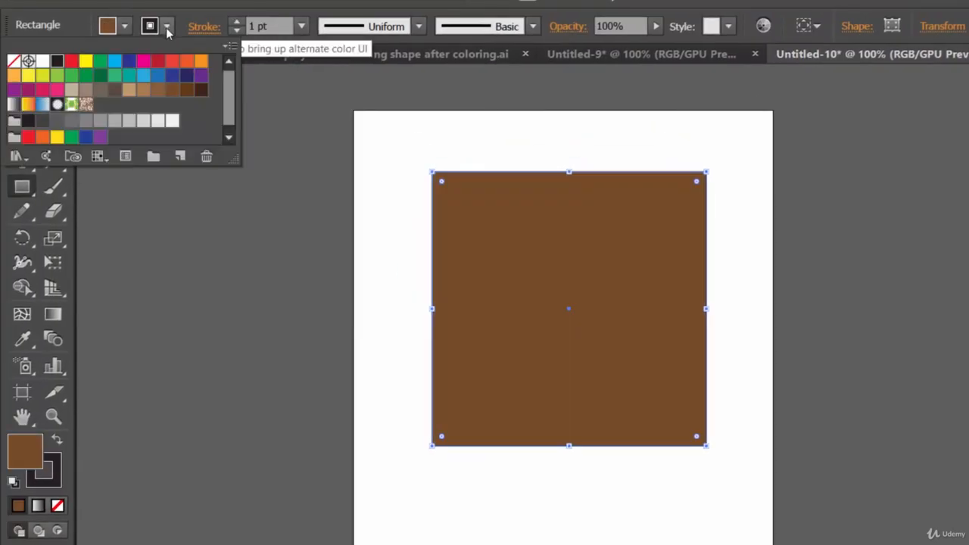
click(172, 76)
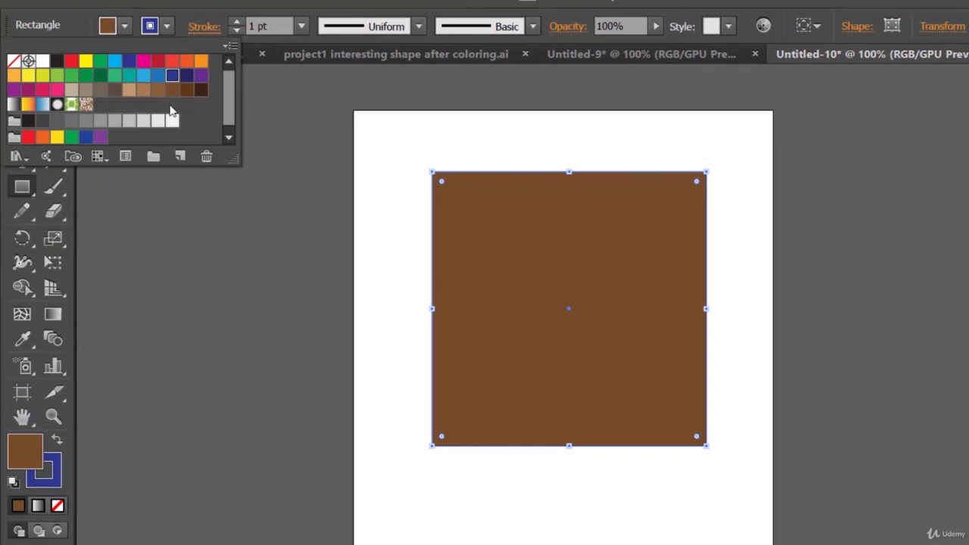
click(237, 22)
click(237, 23)
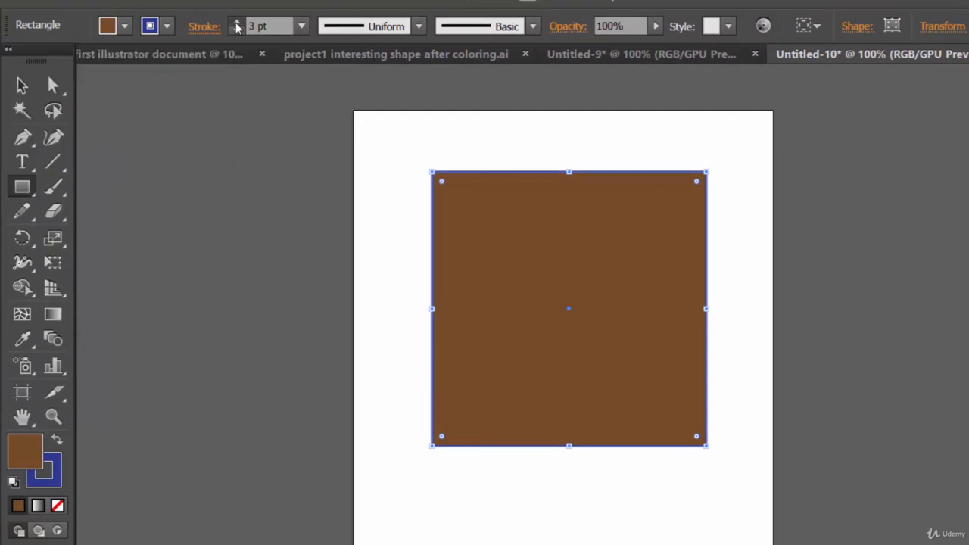
click(237, 25)
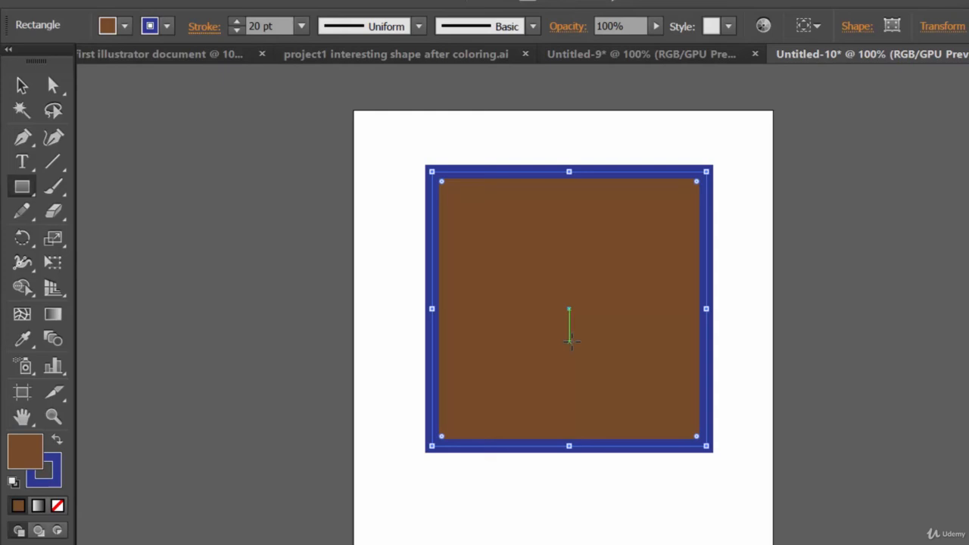
Create another blank Letter document with one artboard, accepting the same settings as the previous one
click(55, 1)
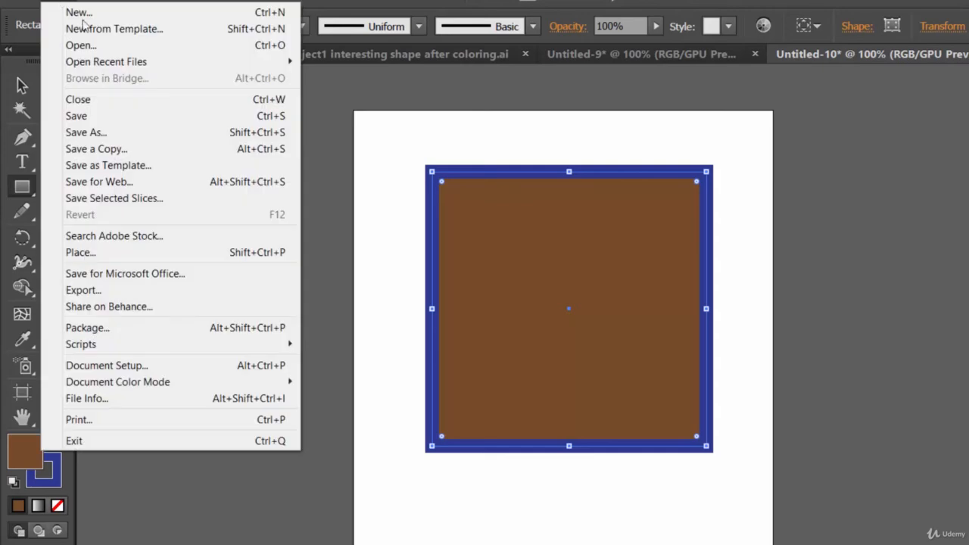
click(93, 13)
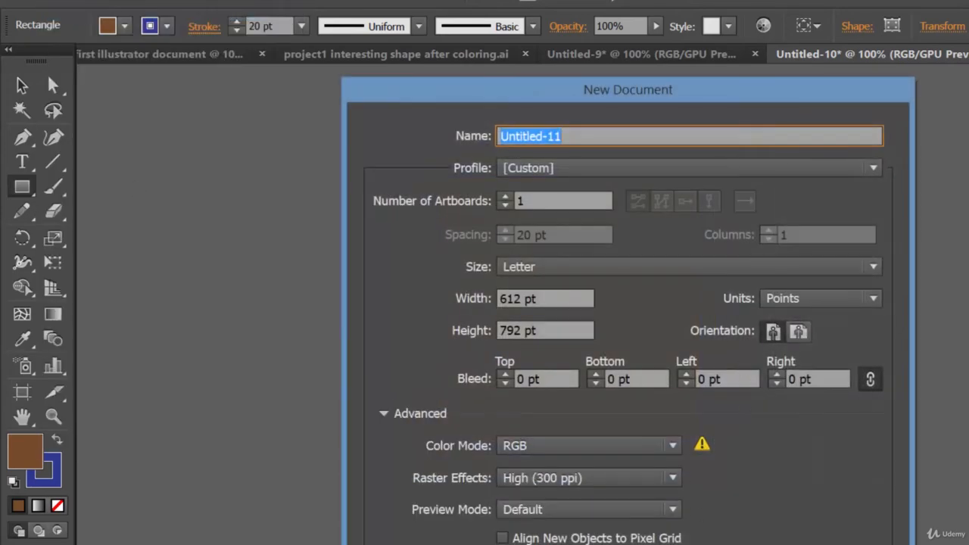
key(Return)
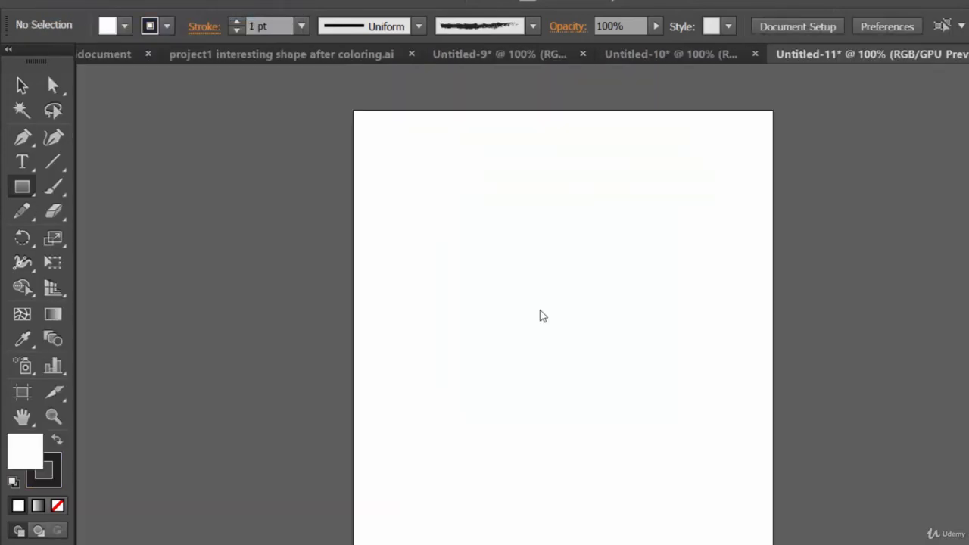
Draw a freehand square of about 250 by 250 pt in the upper part of the page with the Rectangle tool, keeping its sides equal
click(24, 194)
drag(424, 191, 536, 344)
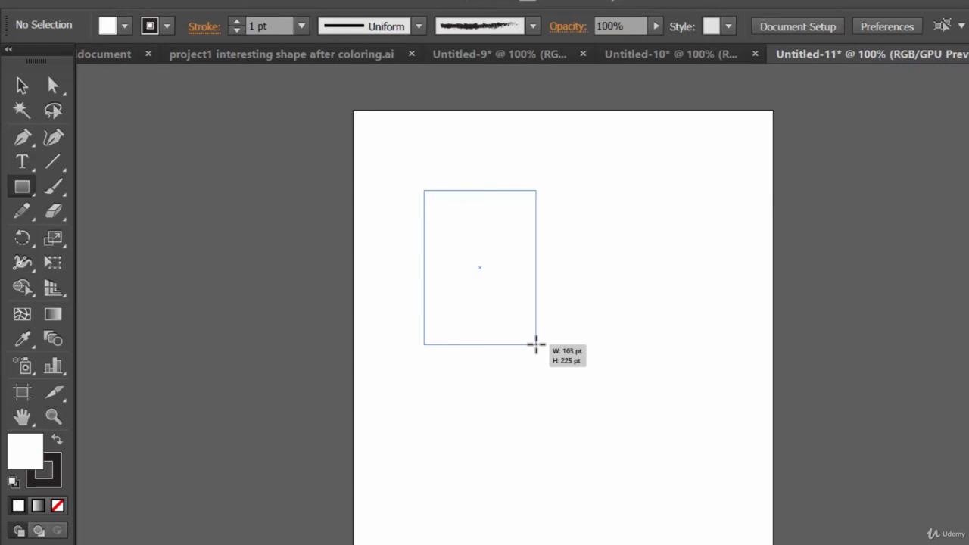
mouse_move(536, 344)
mouse_down()
mouse_move(607, 386)
mouse_move(480, 265)
mouse_move(568, 357)
mouse_move(498, 285)
mouse_up()
mouse_move(483, 270)
mouse_down()
mouse_move(558, 325)
mouse_move(553, 340)
mouse_move(504, 288)
mouse_move(569, 372)
mouse_move(530, 352)
mouse_move(541, 362)
mouse_up()
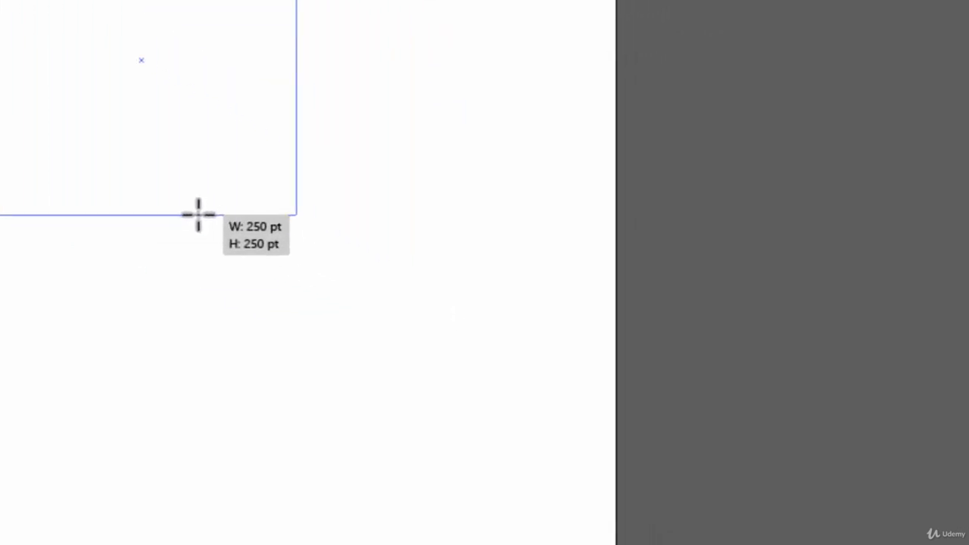
drag(198, 215, 197, 215)
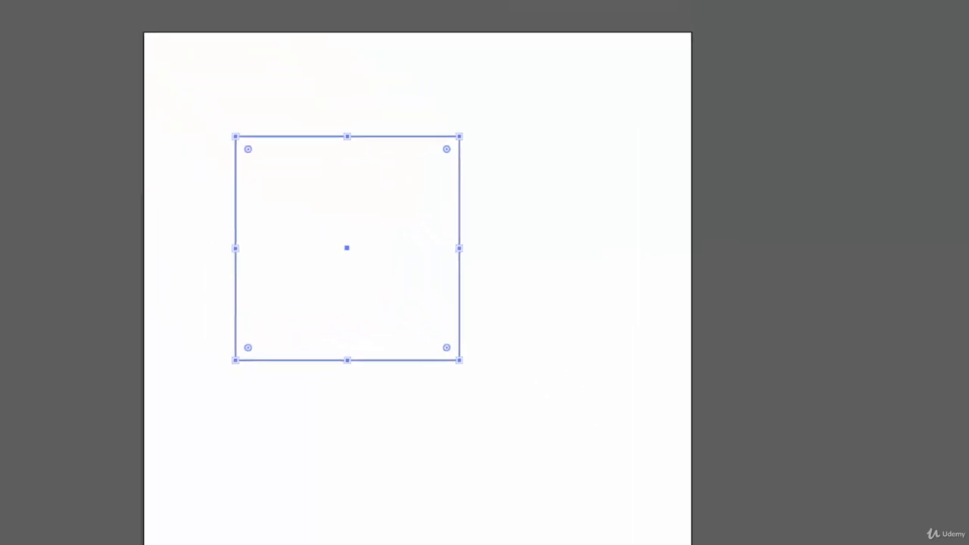
Fill the square with light gray and give it an orange stroke of 12 pt
click(26, 95)
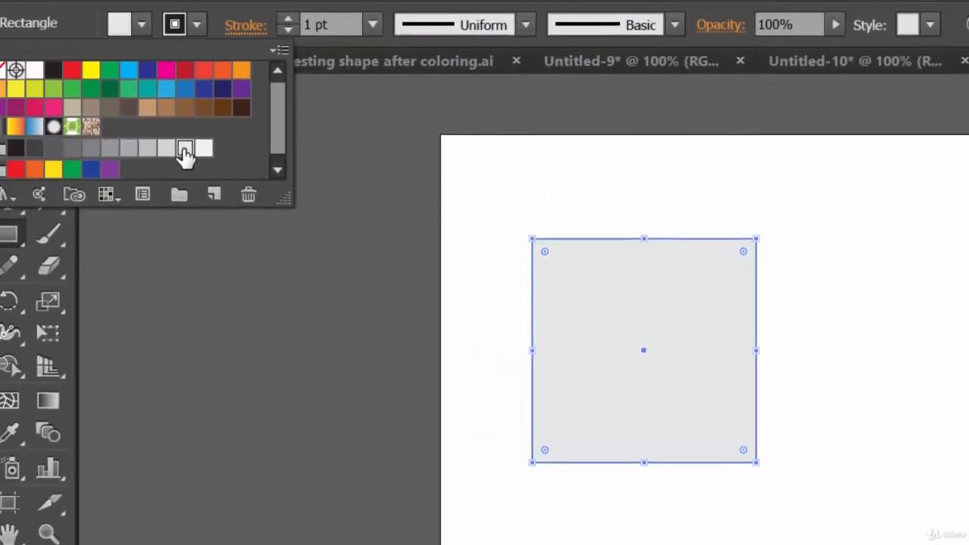
click(217, 31)
click(216, 30)
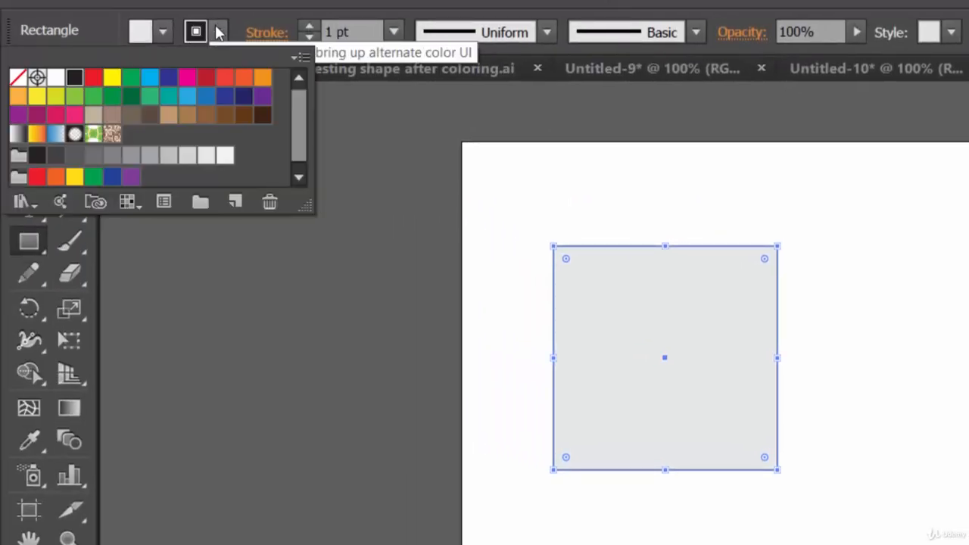
click(261, 78)
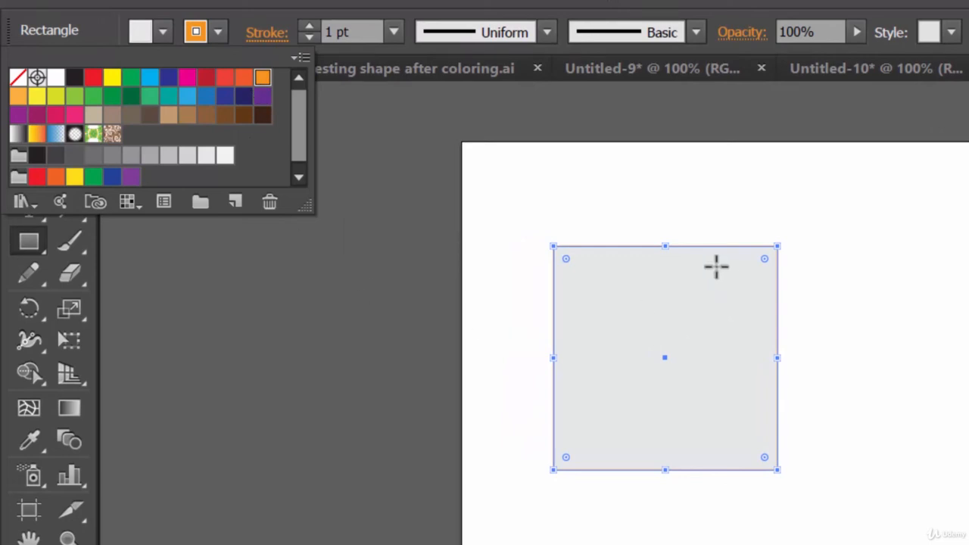
click(315, 30)
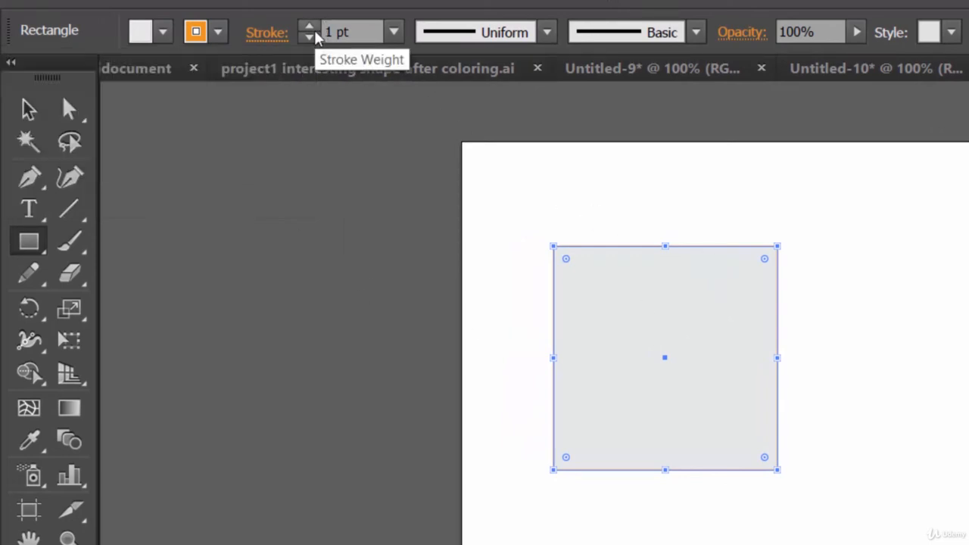
click(313, 27)
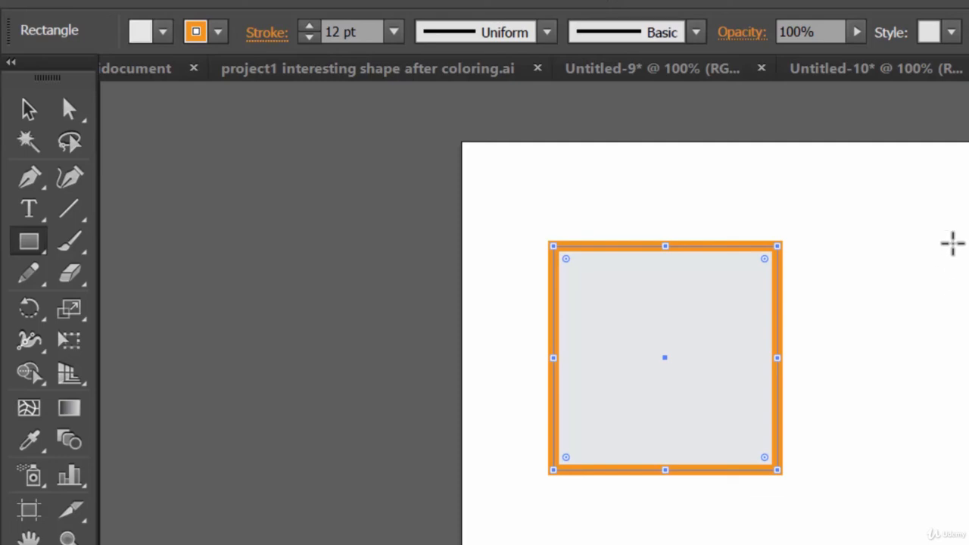
Draw a second, slightly larger rectangle freehand, overlapping the right part of the orange-outlined square
click(935, 255)
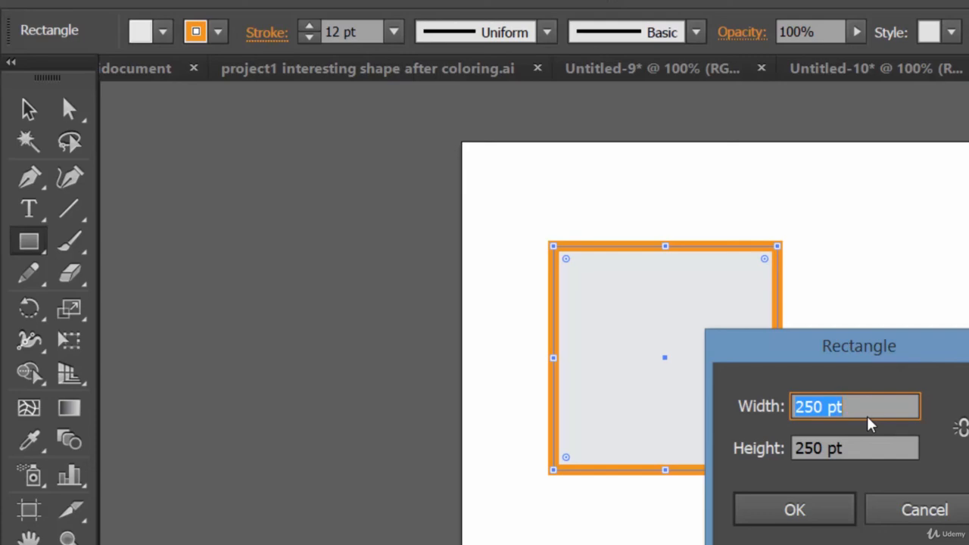
click(933, 512)
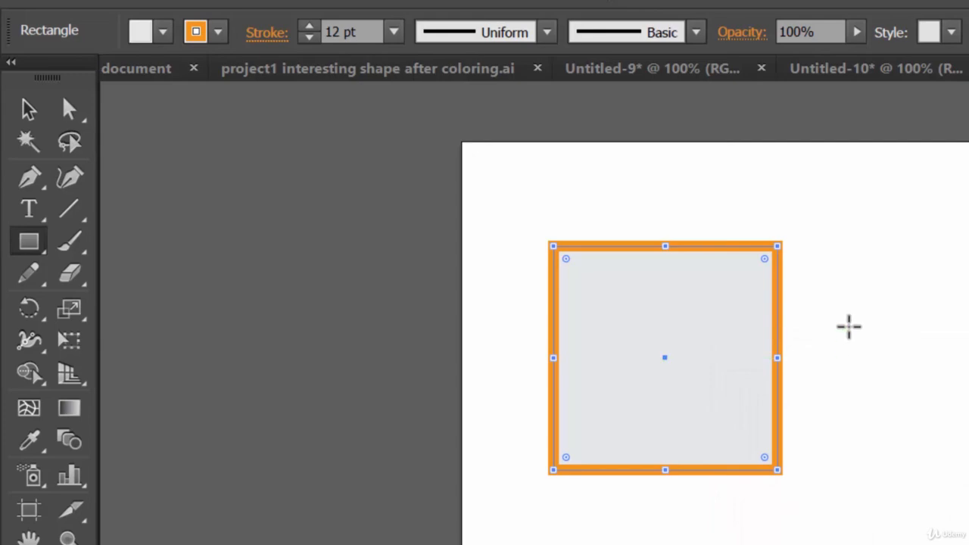
drag(665, 186, 938, 461)
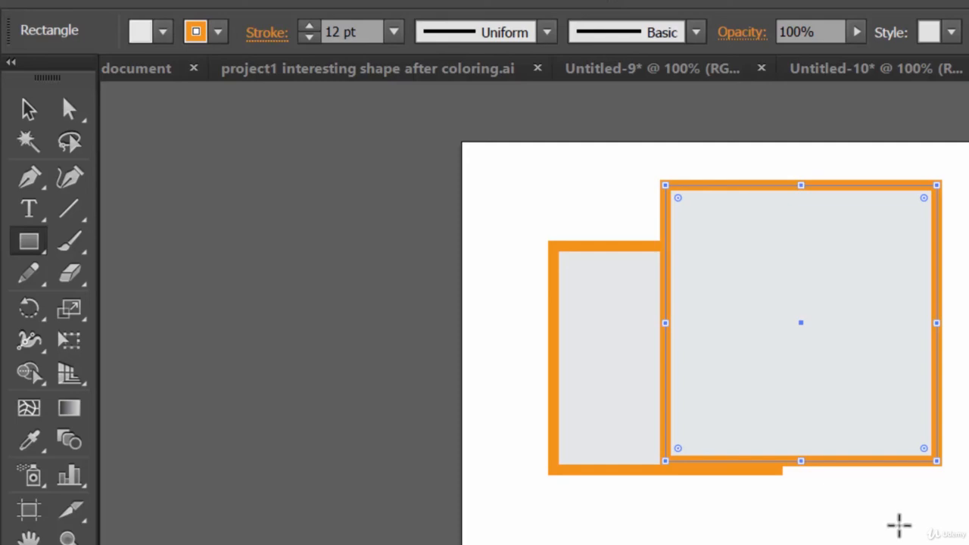
Show the other shape tools grouped with the Rectangle tool
click(35, 239)
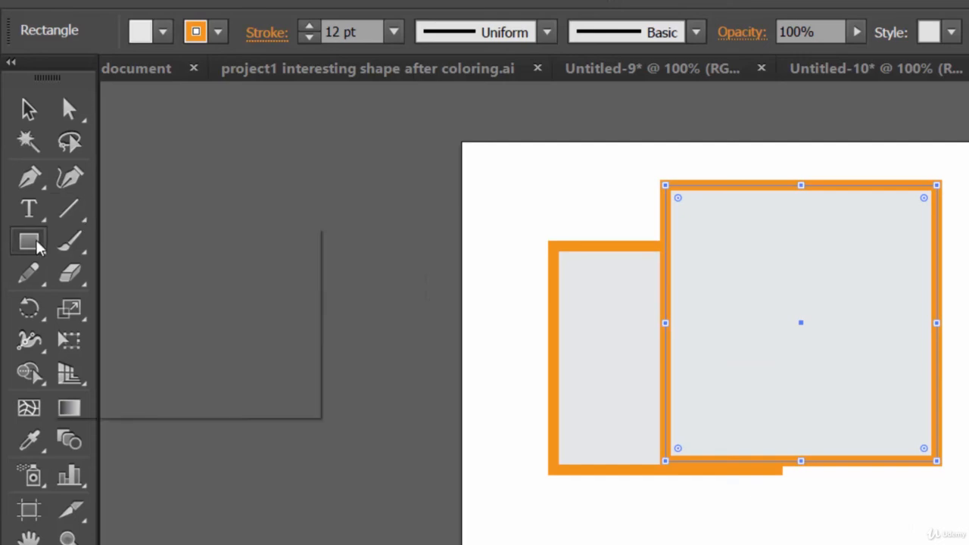